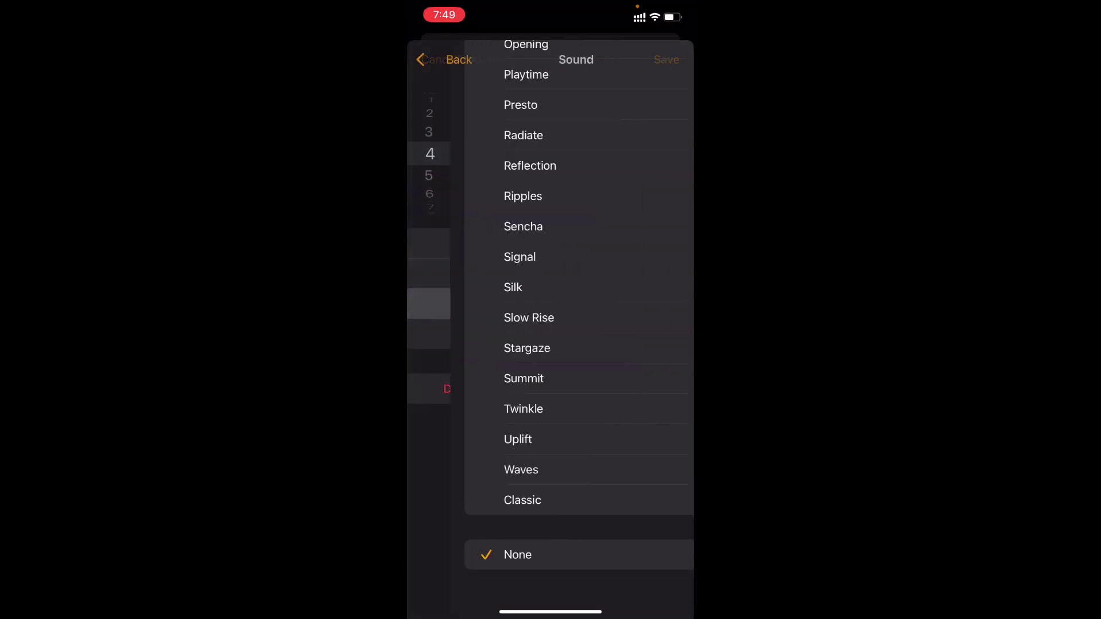
pyautogui.scroll(10, 550, 310)
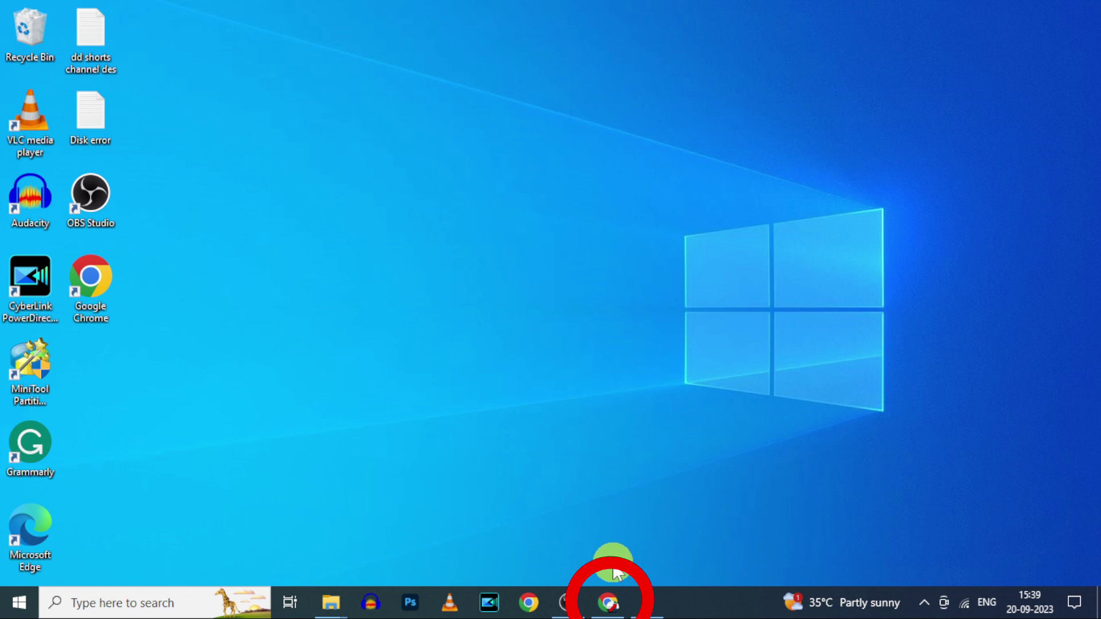
# Step: Open Google Chrome, search Google for "pixabay" and open the Pixabay website
pyautogui.click(609, 605)
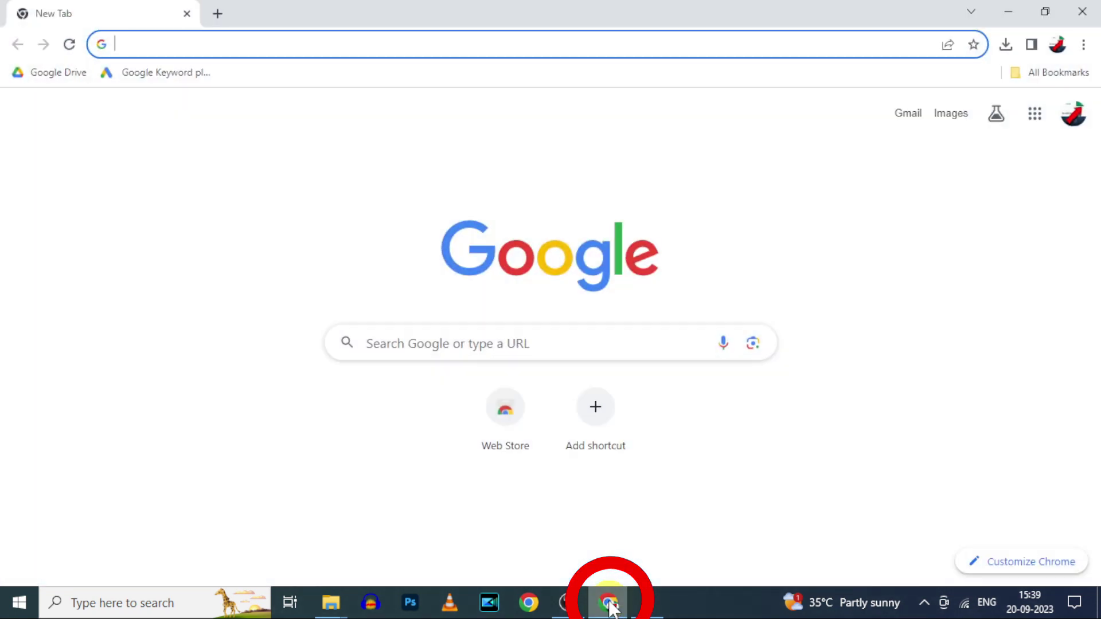
pyautogui.click(498, 342)
pyautogui.write('pixabay')
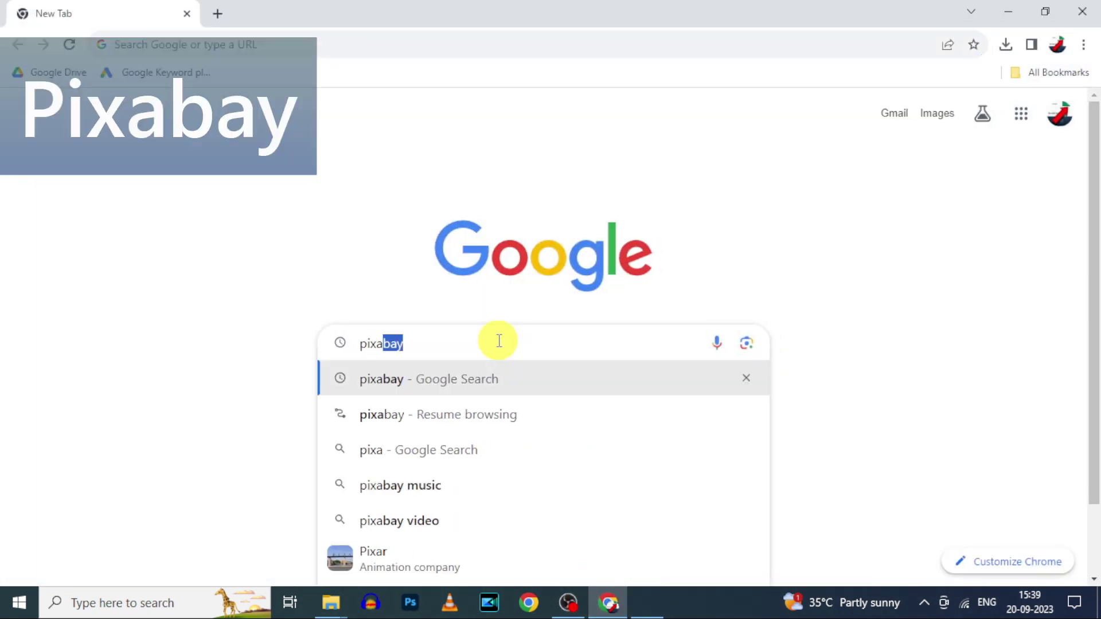
pyautogui.press('Return')
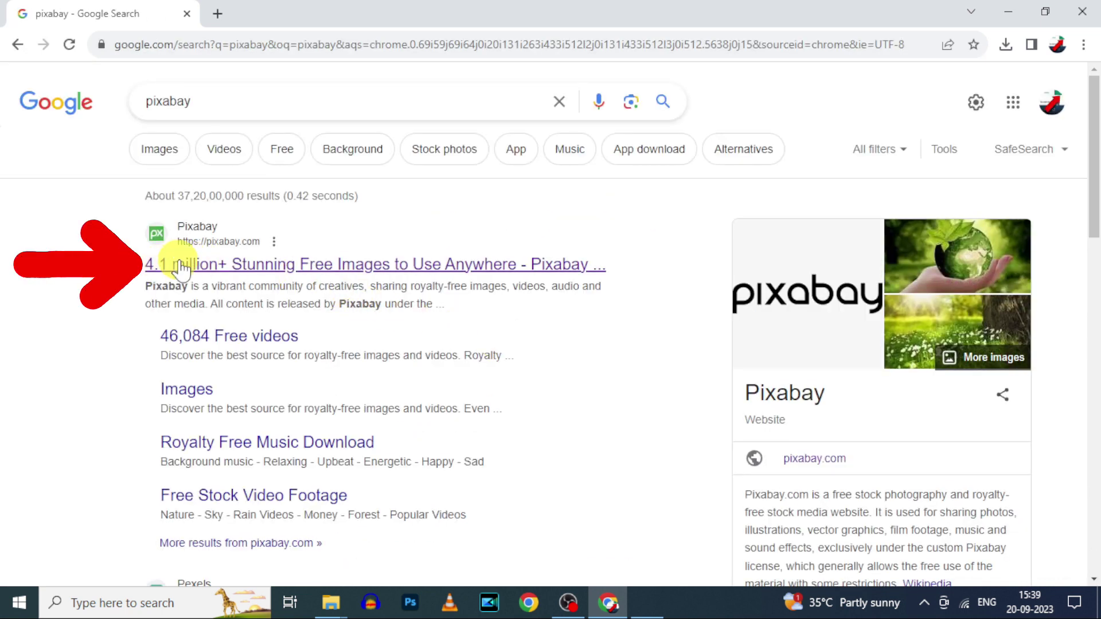
pyautogui.click(237, 265)
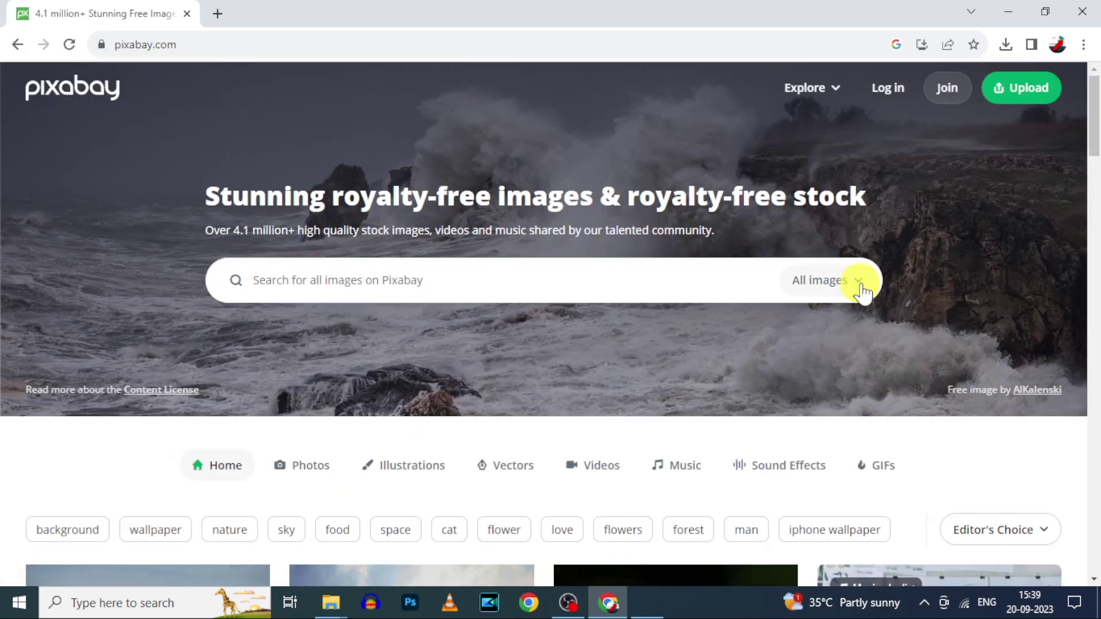
# Step: Restrict the Pixabay search to Sound Effects and search for "iphone sound"
pyautogui.click(861, 282)
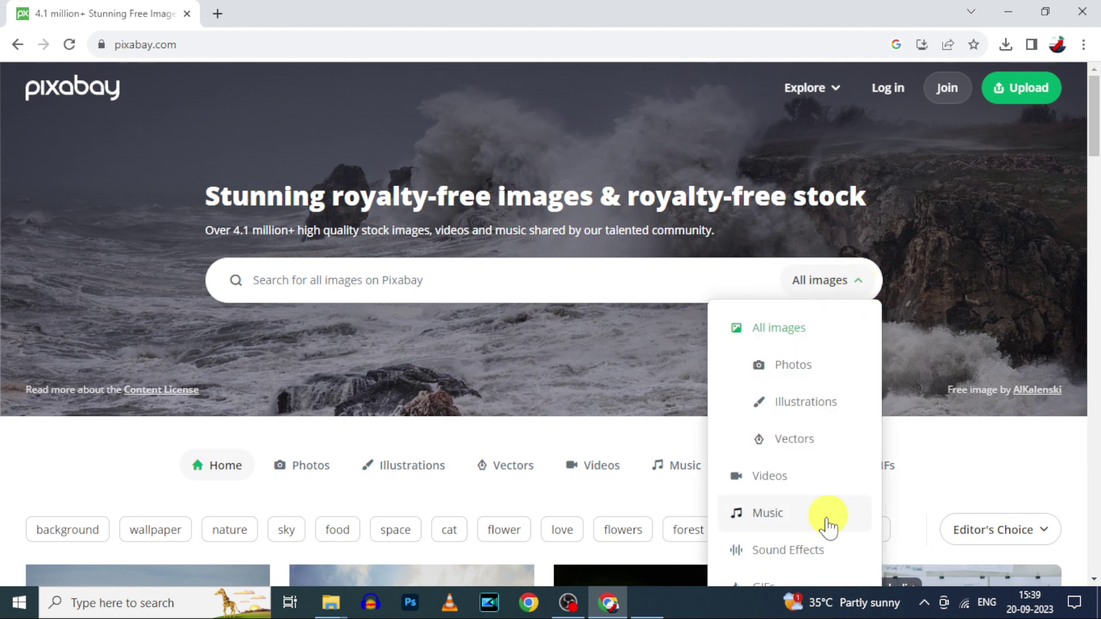
pyautogui.scroll(-3, 803, 533)
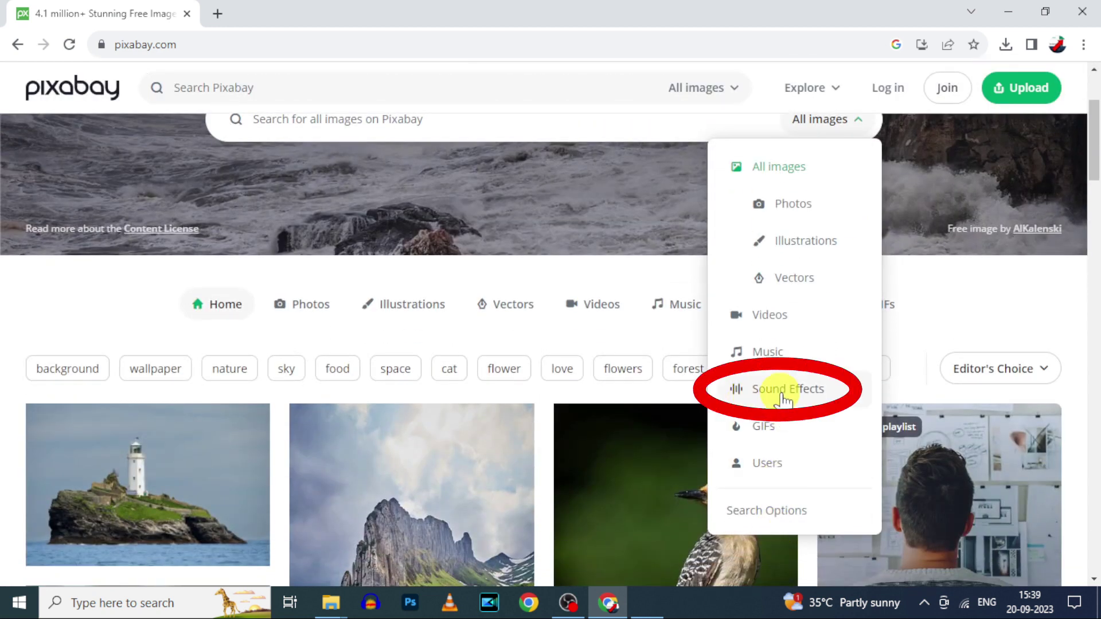
pyautogui.click(782, 395)
pyautogui.scroll(3, 777, 394)
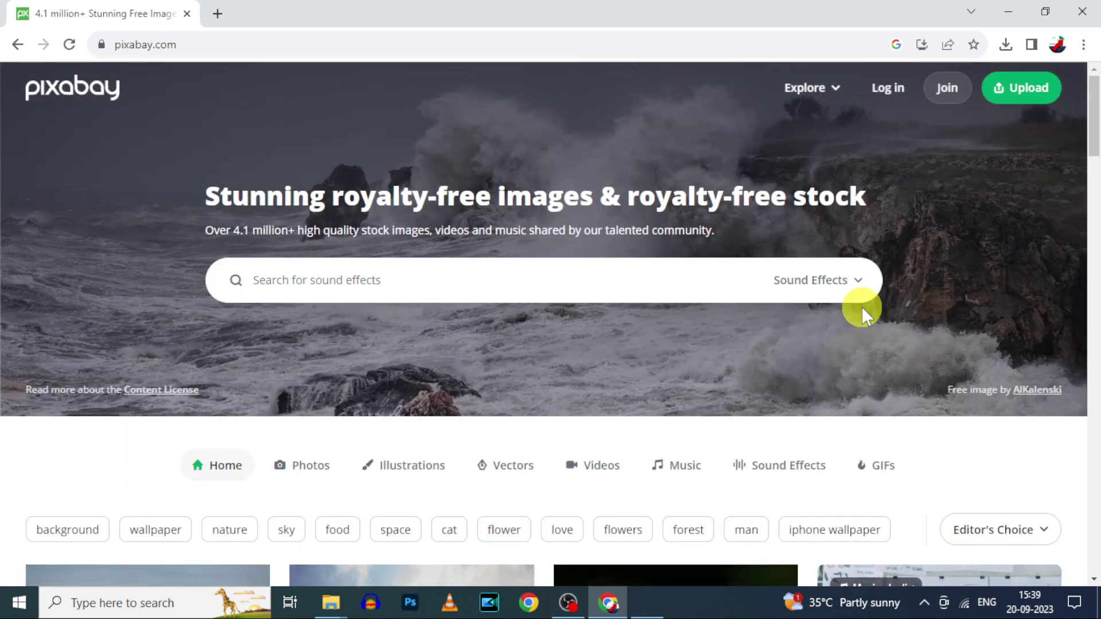
pyautogui.click(340, 283)
pyautogui.write('iphone sound')
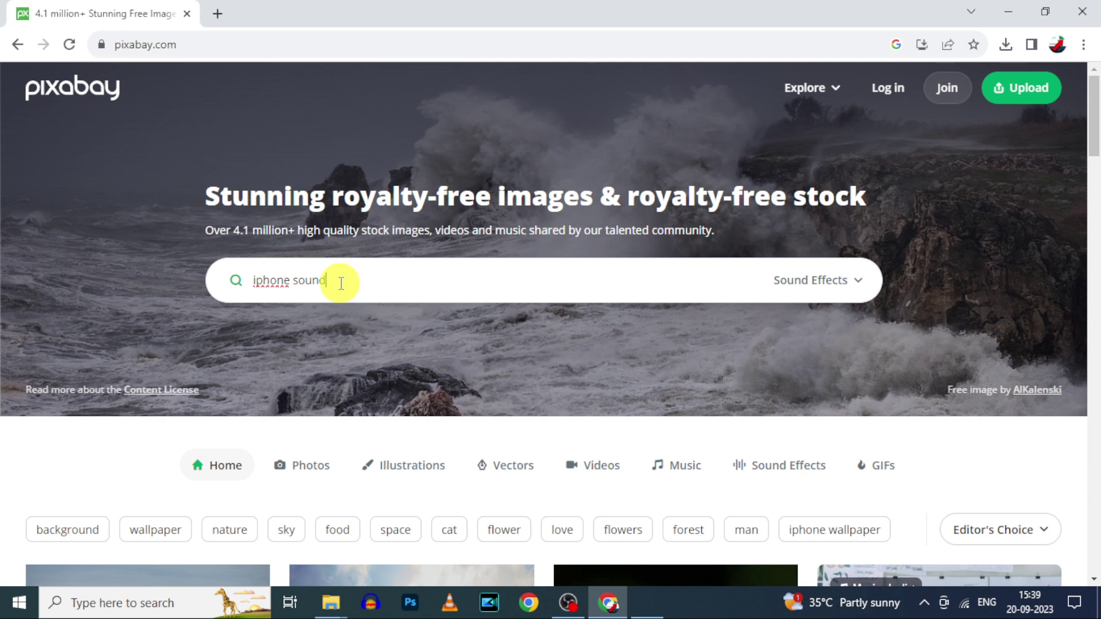
pyautogui.press('Return')
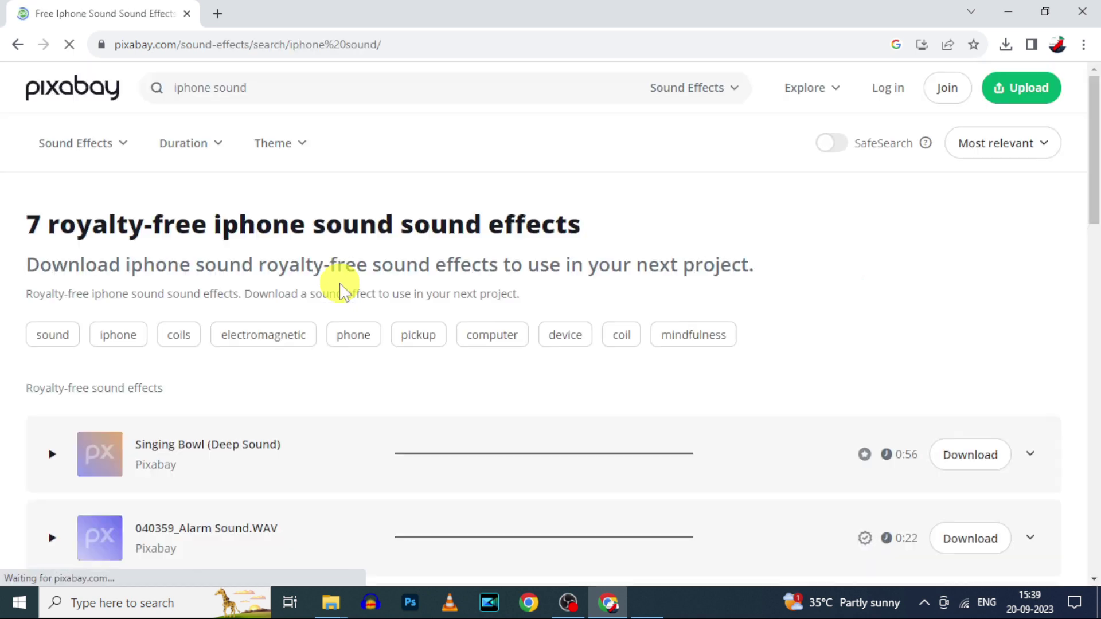
# Step: Download the sound effect 040359_Alarm Sound.WAV and dismiss the thank-you message
pyautogui.scroll(-3, 347, 379)
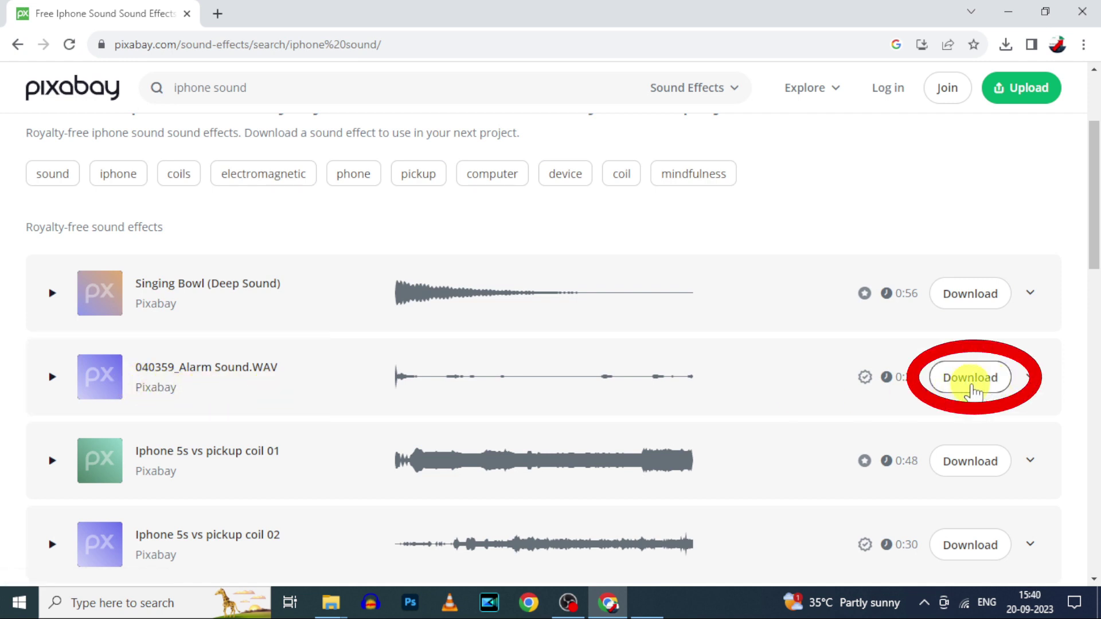
pyautogui.click(974, 393)
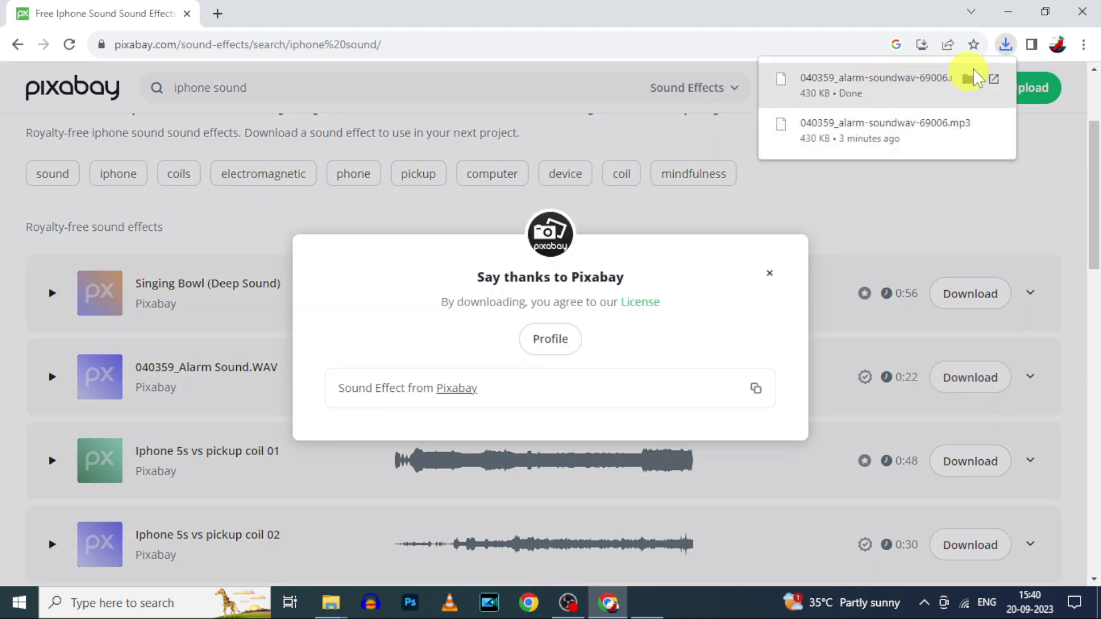
pyautogui.press('Escape')
# Step: Search Google for "audacity" in a new browser tab and open the official Audacity download page
pyautogui.click(222, 16)
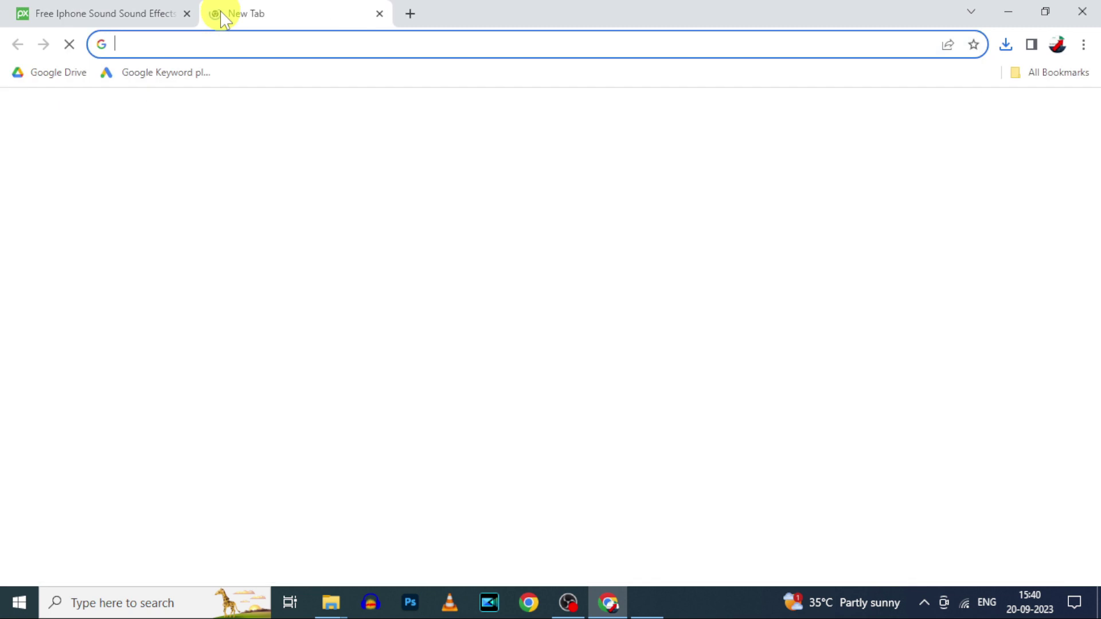
pyautogui.click(496, 350)
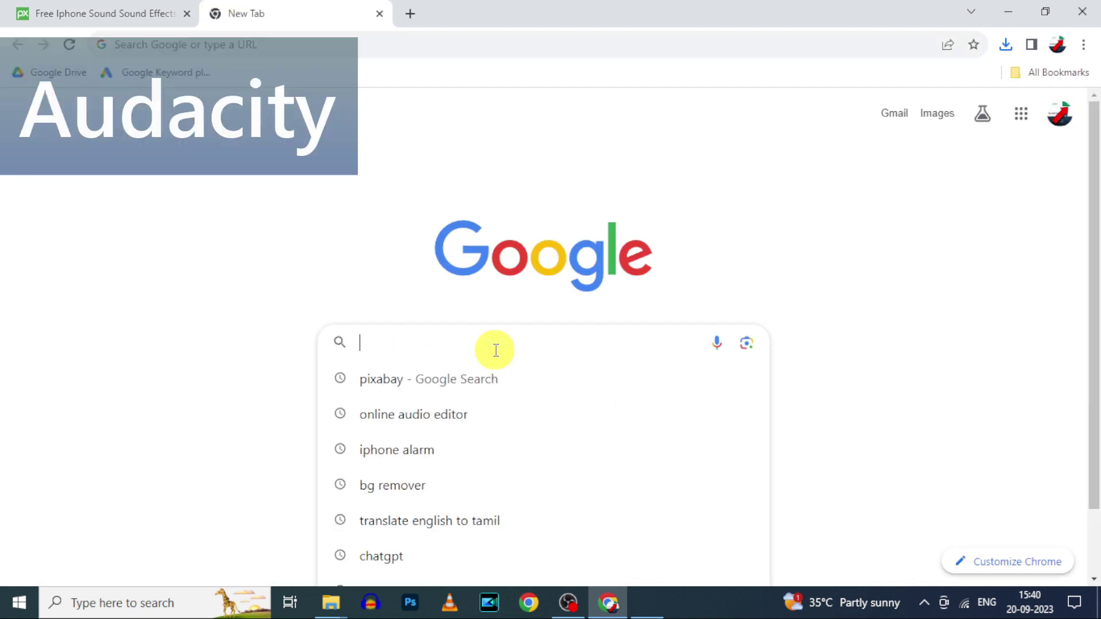
pyautogui.write('audacity')
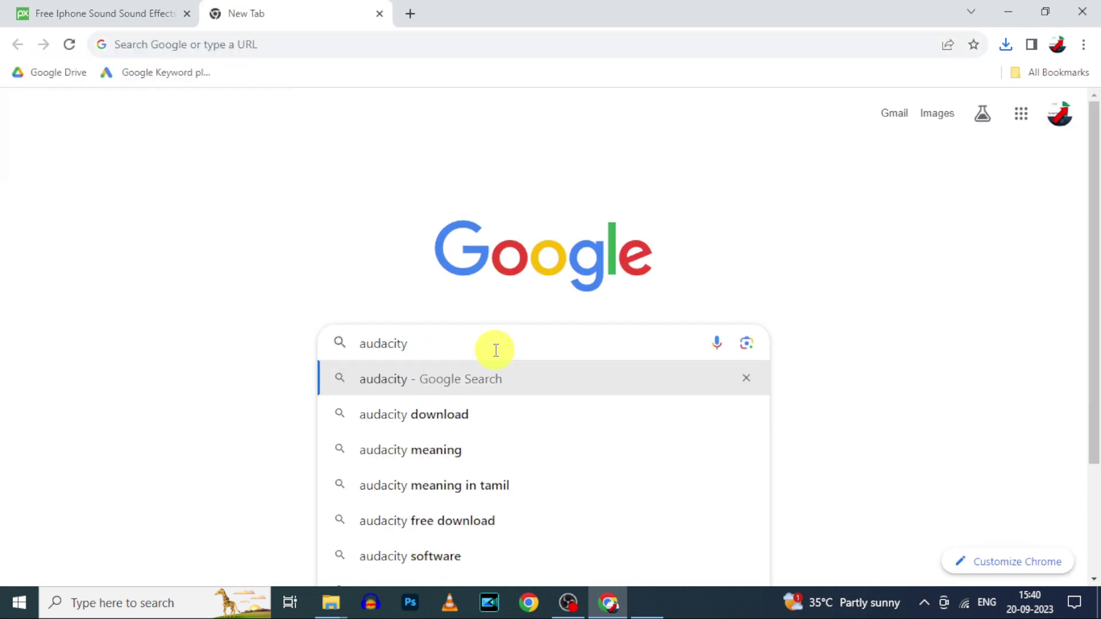
pyautogui.press('Return')
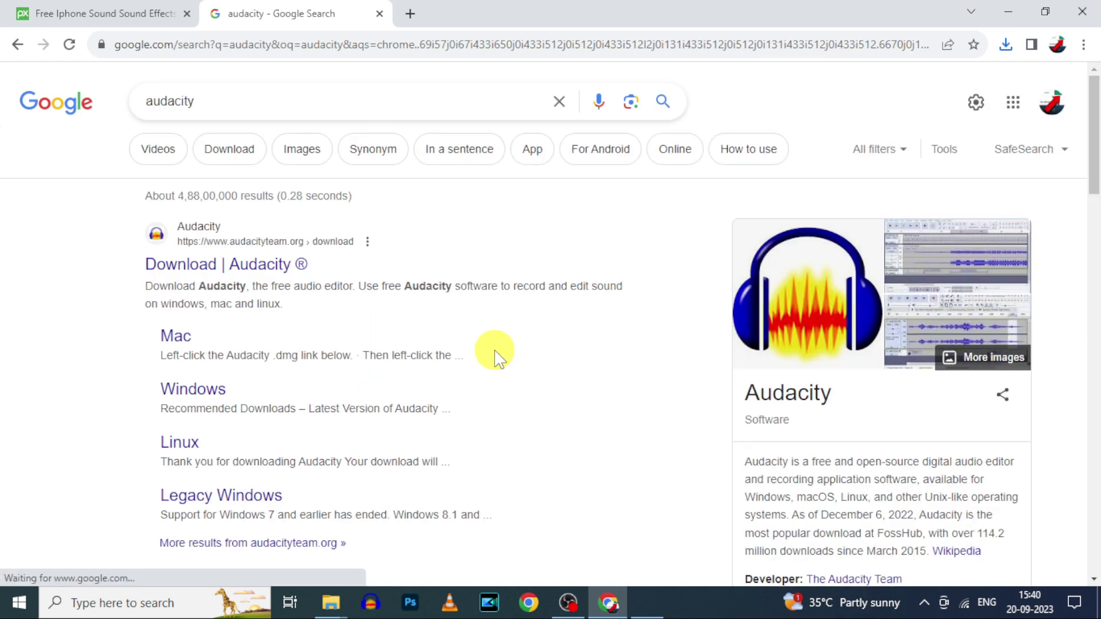
pyautogui.click(236, 271)
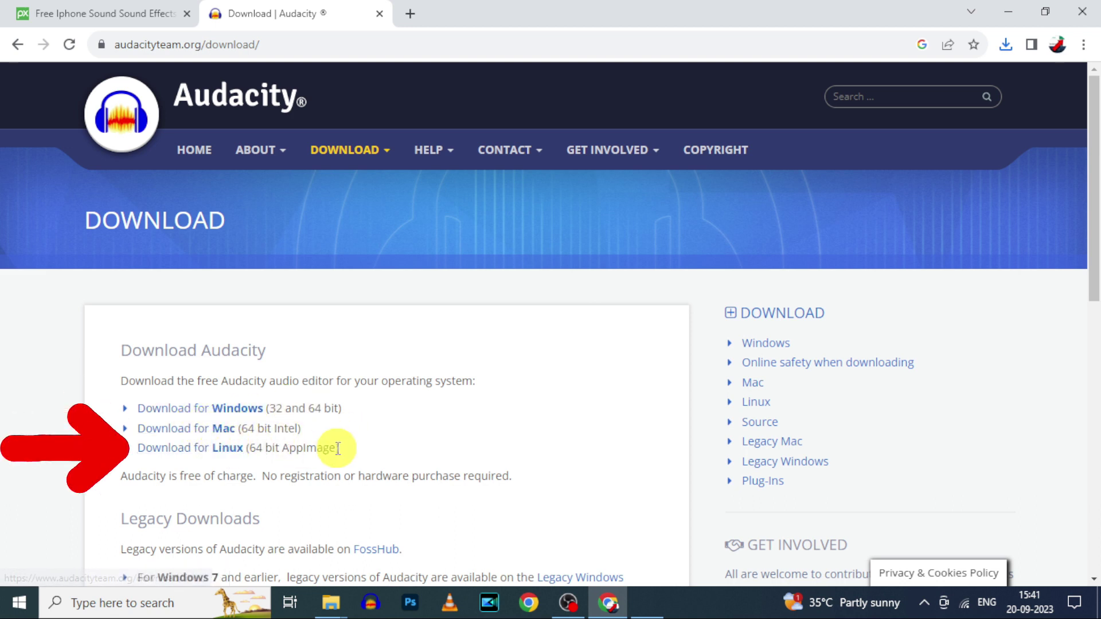
# Step: Download Audacity for Windows and check the installer in the browser's recent downloads
pyautogui.click(237, 409)
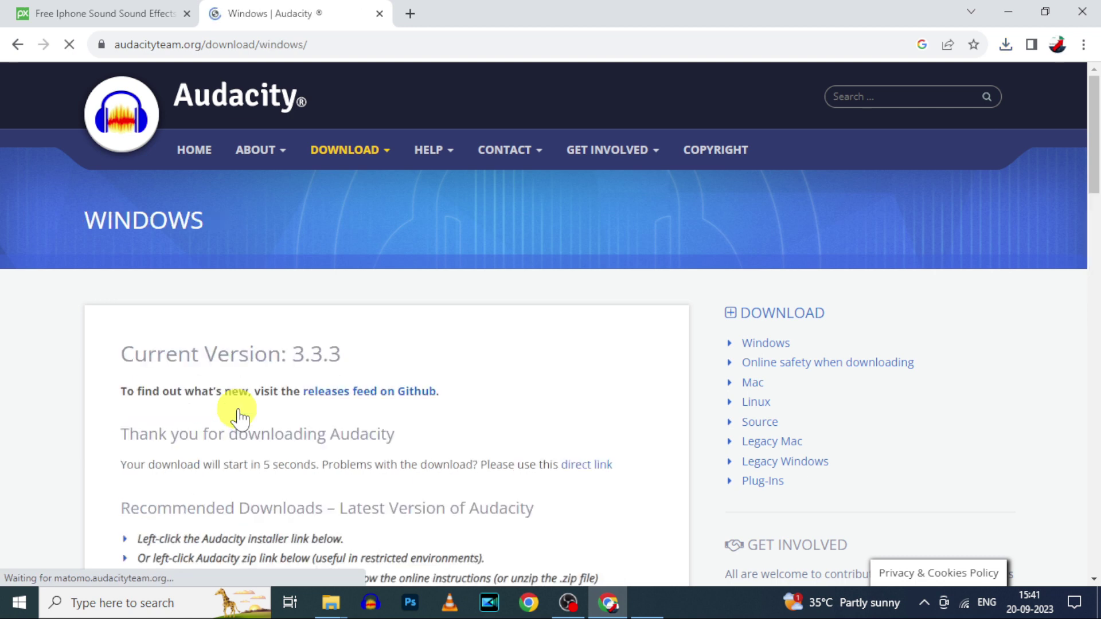
pyautogui.scroll(-4, 153, 376)
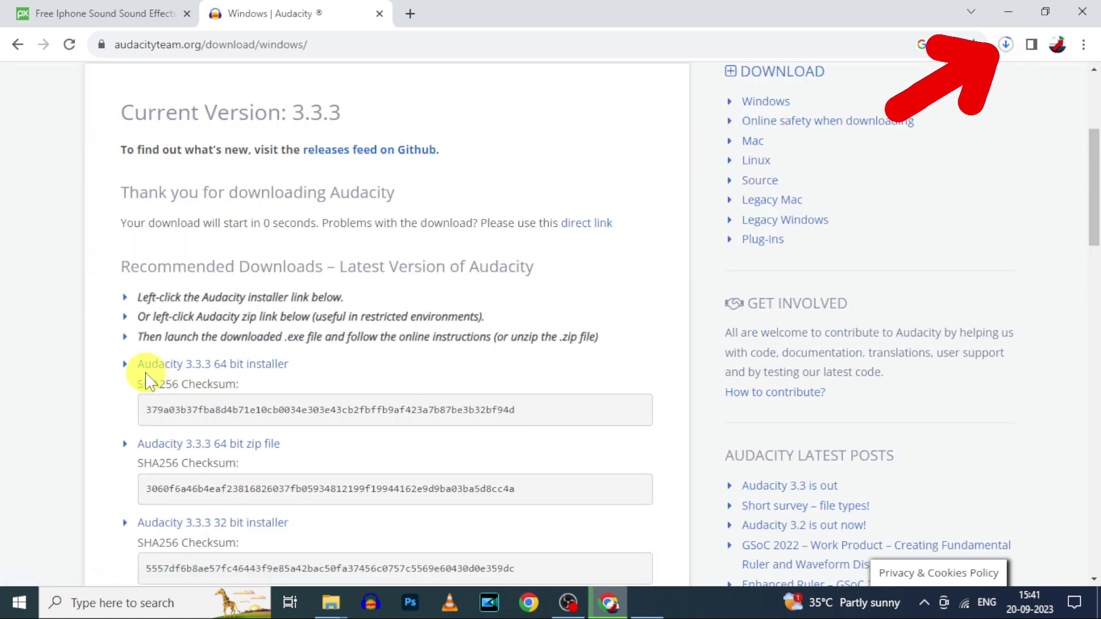
pyautogui.click(1006, 44)
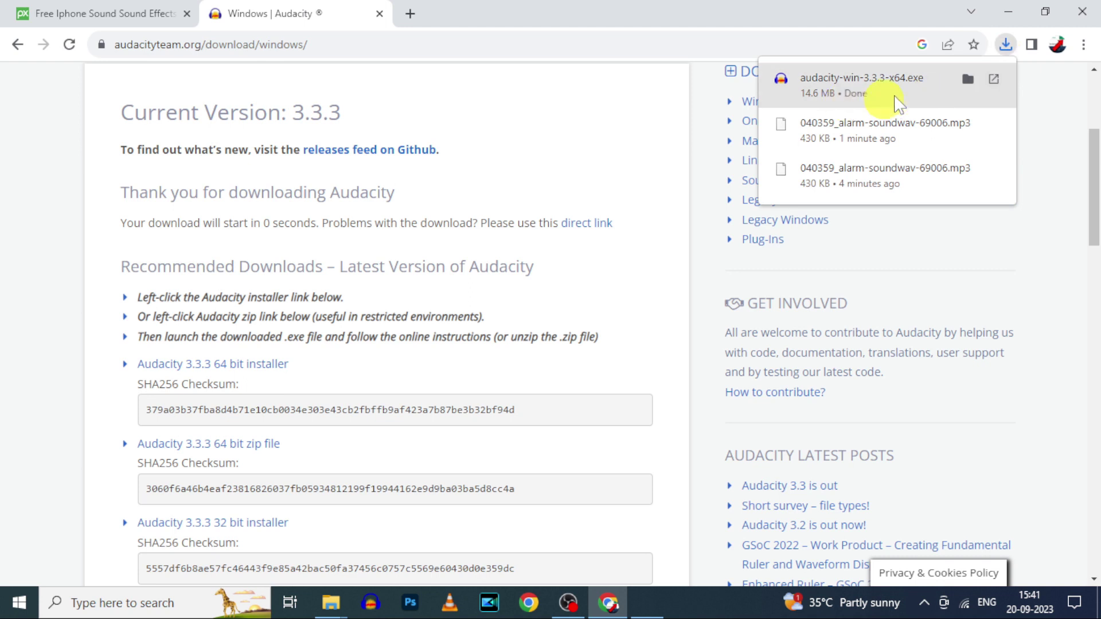
pyautogui.scroll(4, 631, 172)
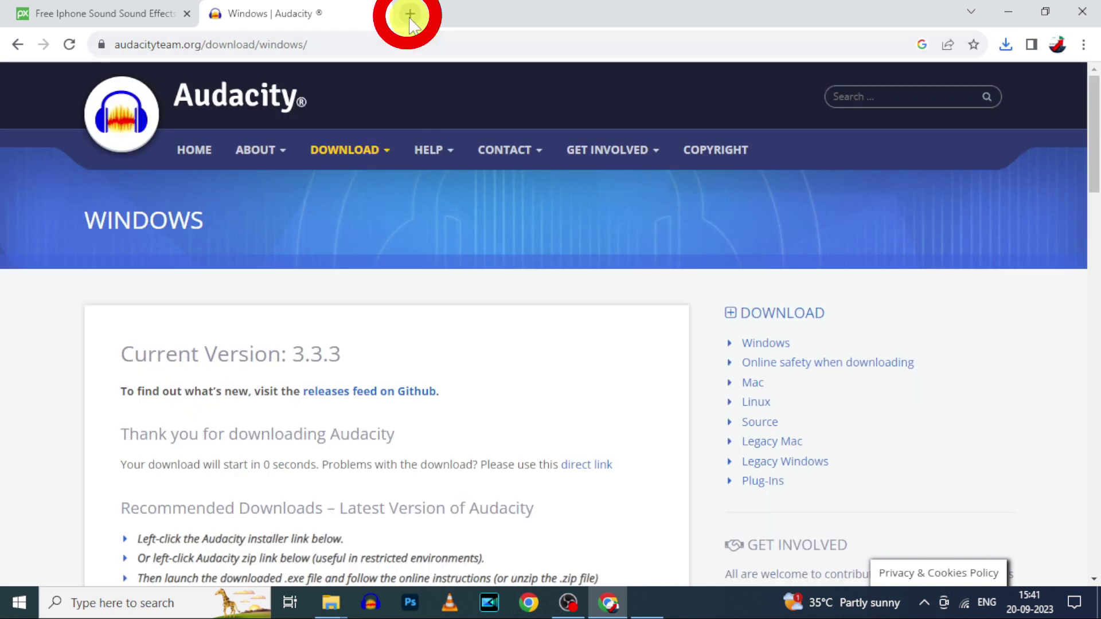
# Step: Search Google for "itunes download" in a new browser tab and open Apple Support's iTunes downloads page
pyautogui.click(409, 13)
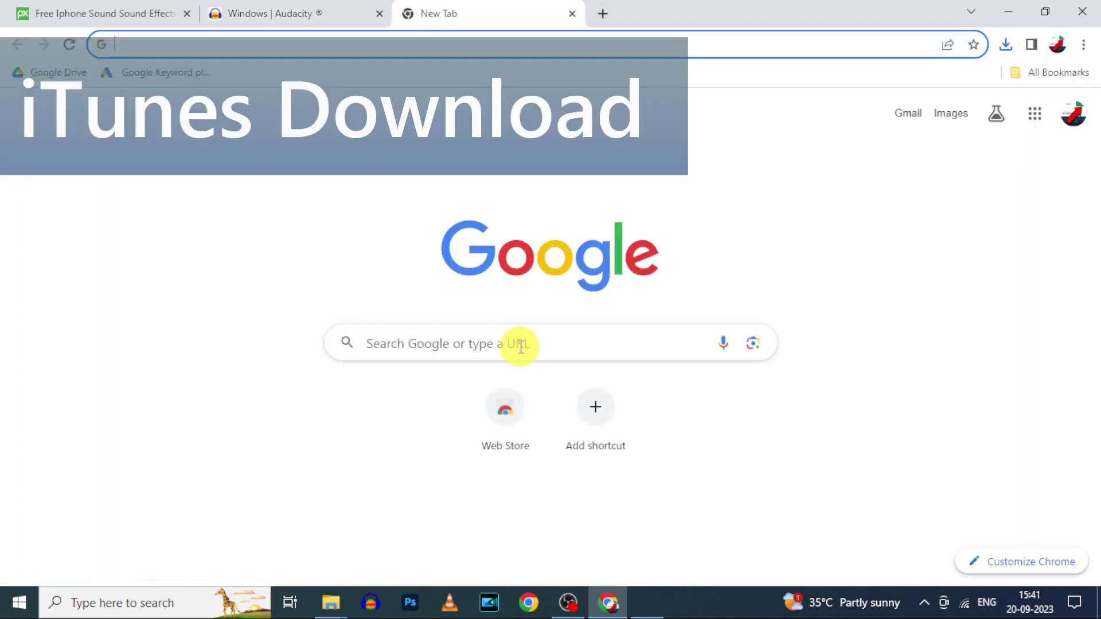
pyautogui.click(520, 346)
pyautogui.write('itunes download')
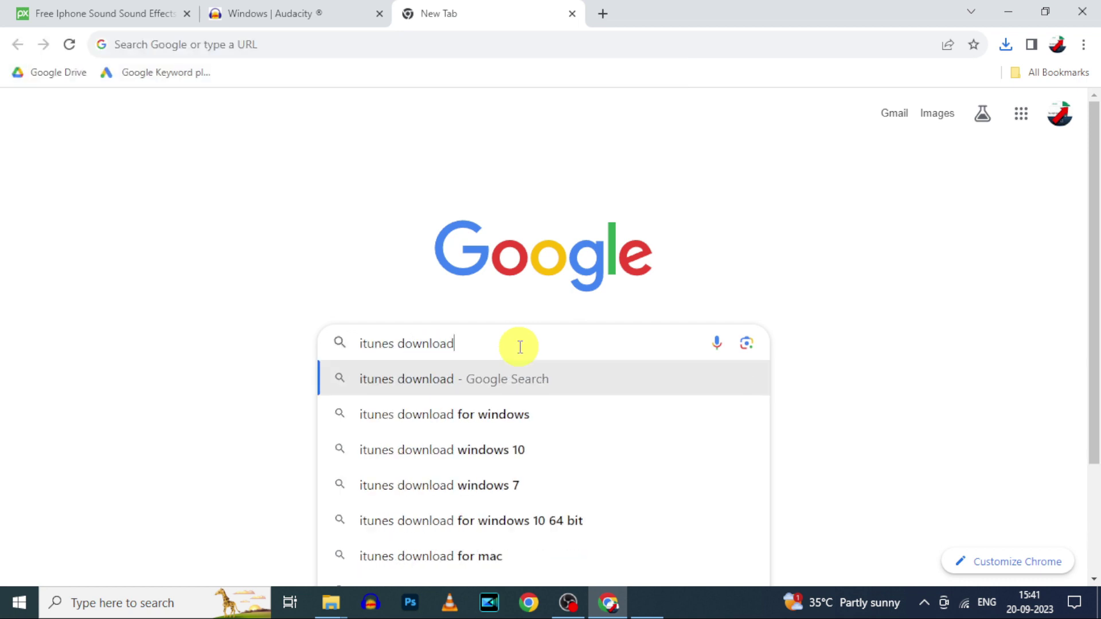
pyautogui.press('Return')
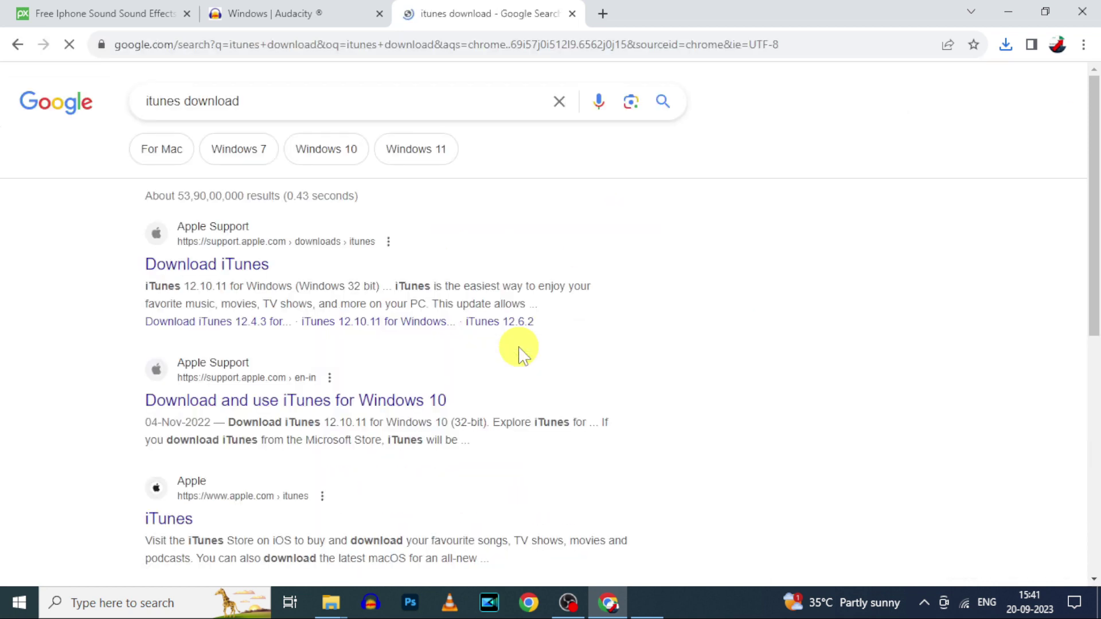
pyautogui.click(265, 268)
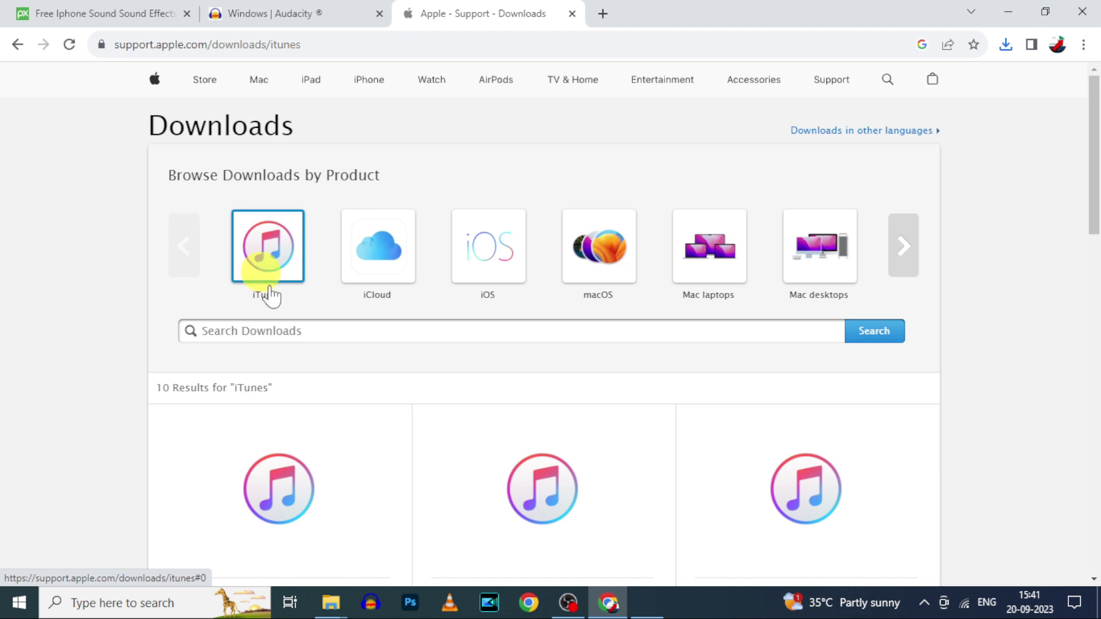
# Step: Download iTunes 12.10.11 for Windows (Windows 64 bit) and check it in the browser's recent downloads
pyautogui.scroll(-4, 389, 359)
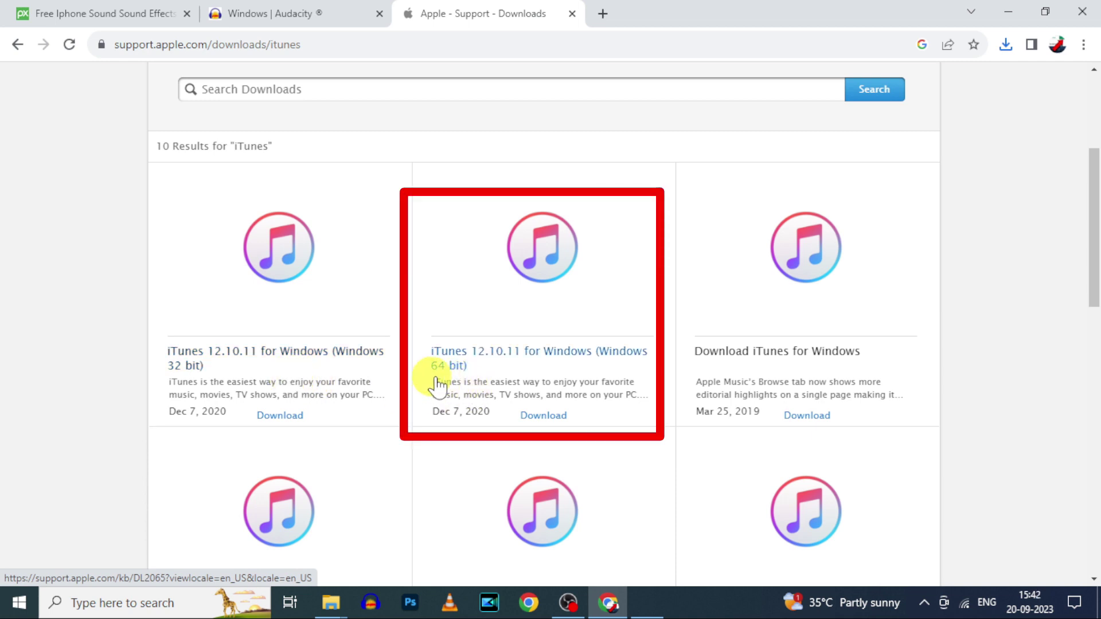
pyautogui.scroll(-1, 799, 370)
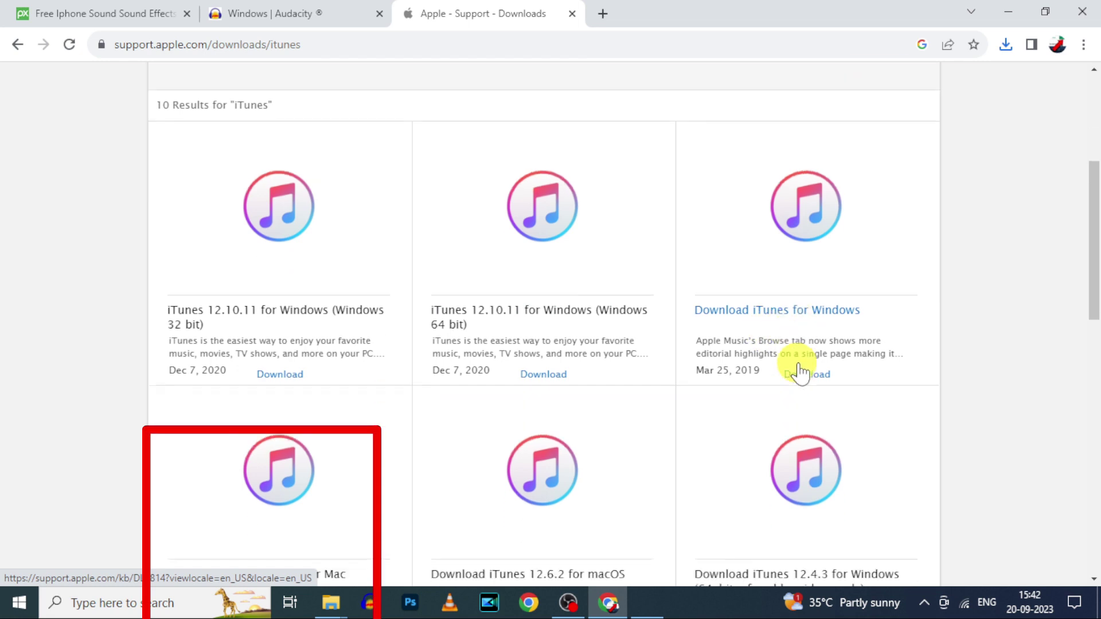
pyautogui.scroll(-2, 799, 370)
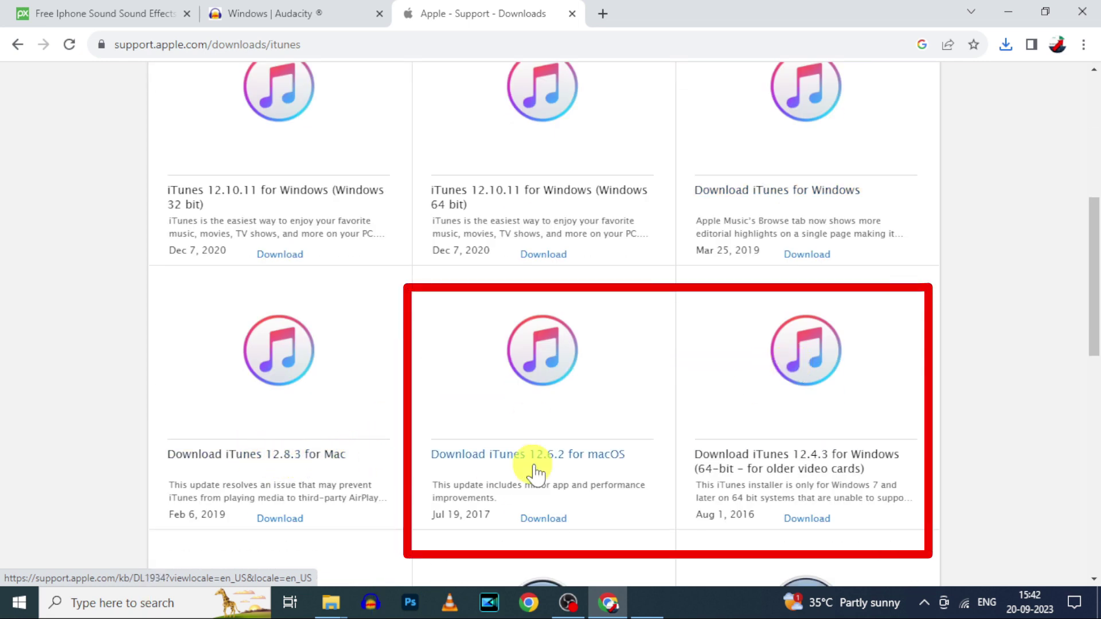
pyautogui.scroll(4, 446, 459)
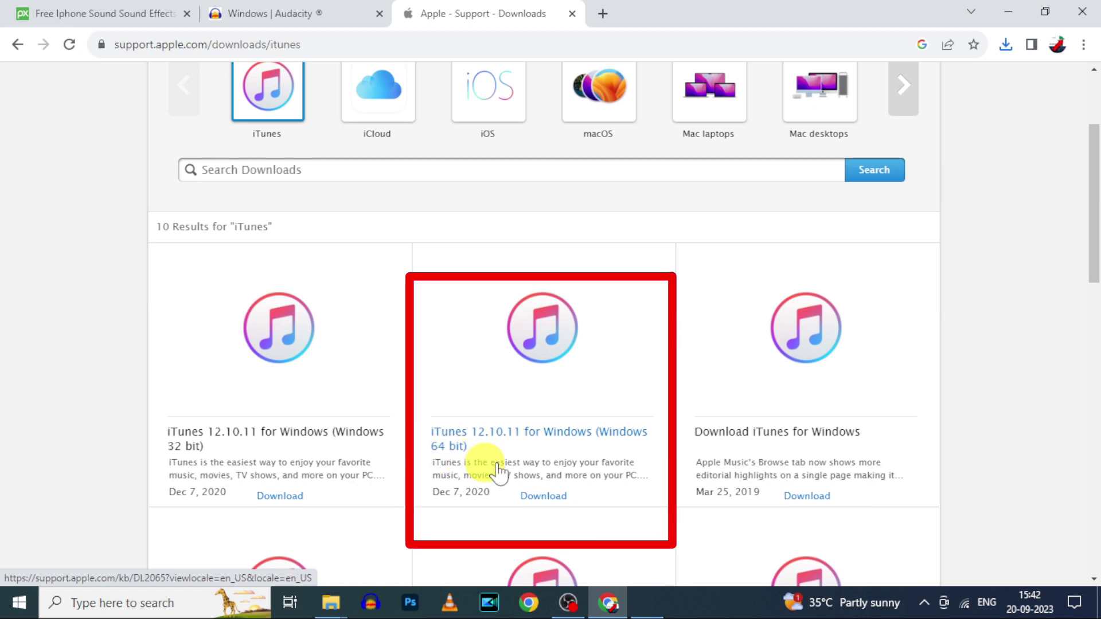
pyautogui.click(542, 497)
pyautogui.click(1007, 45)
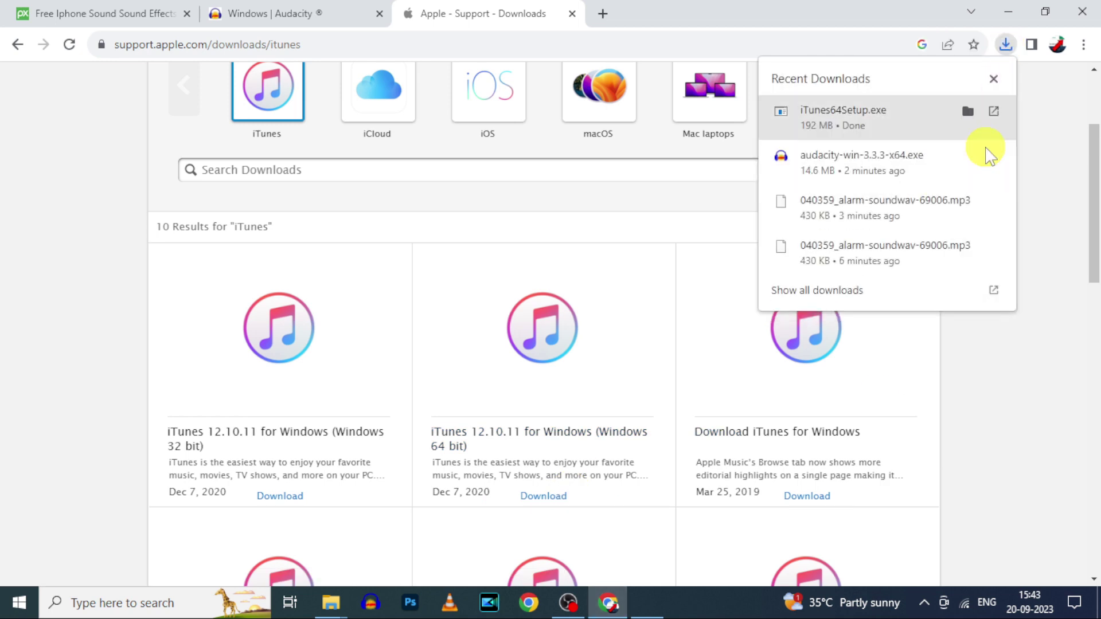
# Step: Install Audacity from the Downloads folder in File Explorer with English as the setup language, and dismiss its welcome window
pyautogui.click(331, 607)
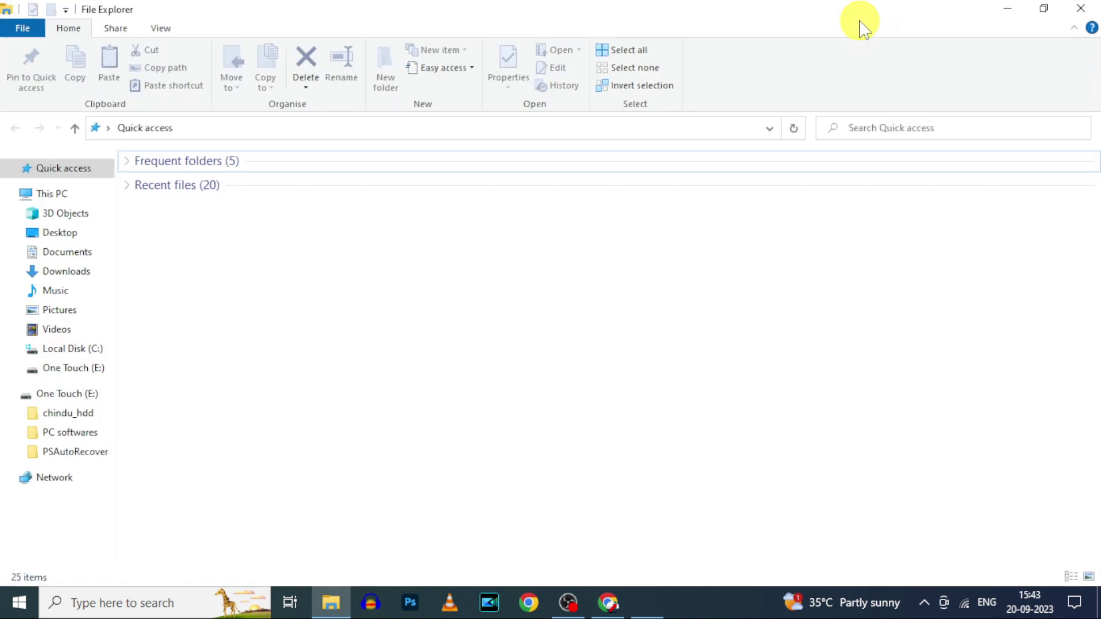
pyautogui.click(91, 281)
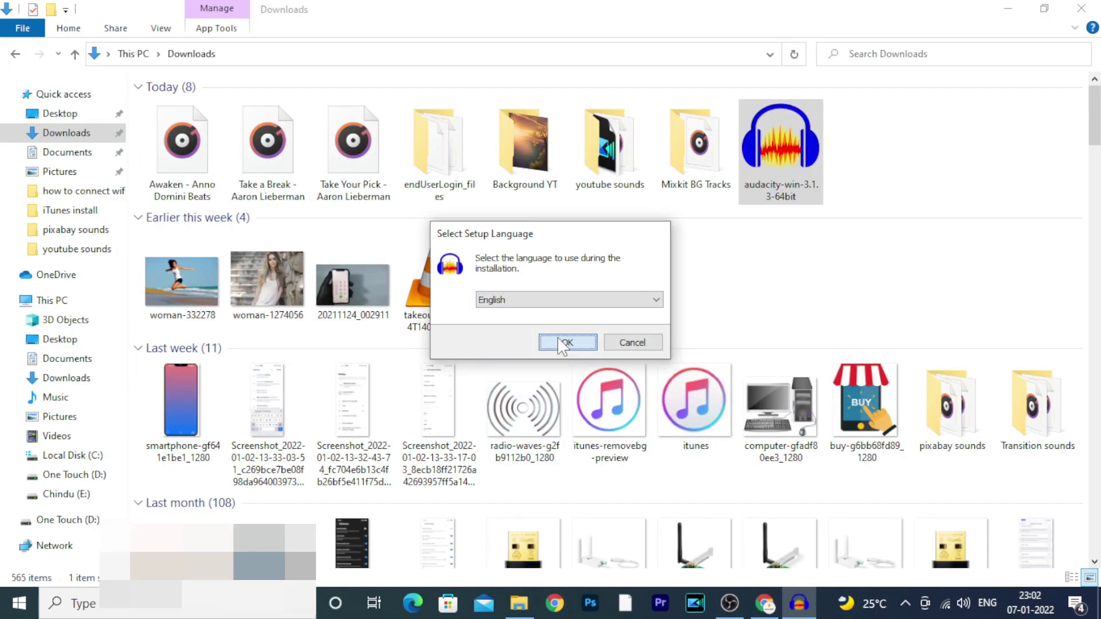
pyautogui.click(563, 344)
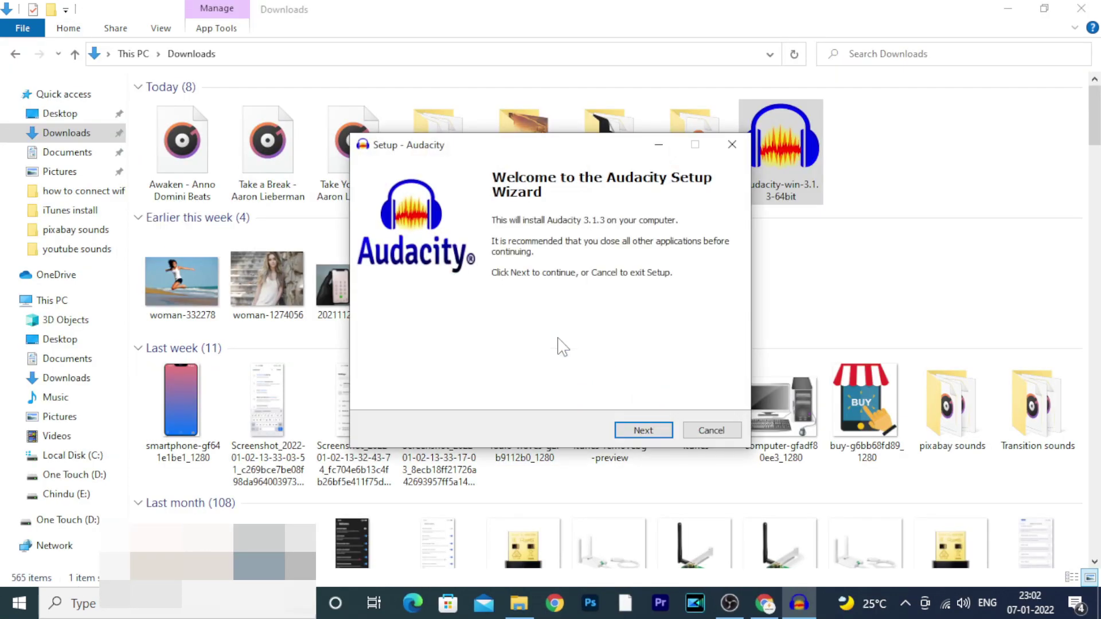
pyautogui.click(652, 433)
pyautogui.click(651, 433)
pyautogui.click(645, 430)
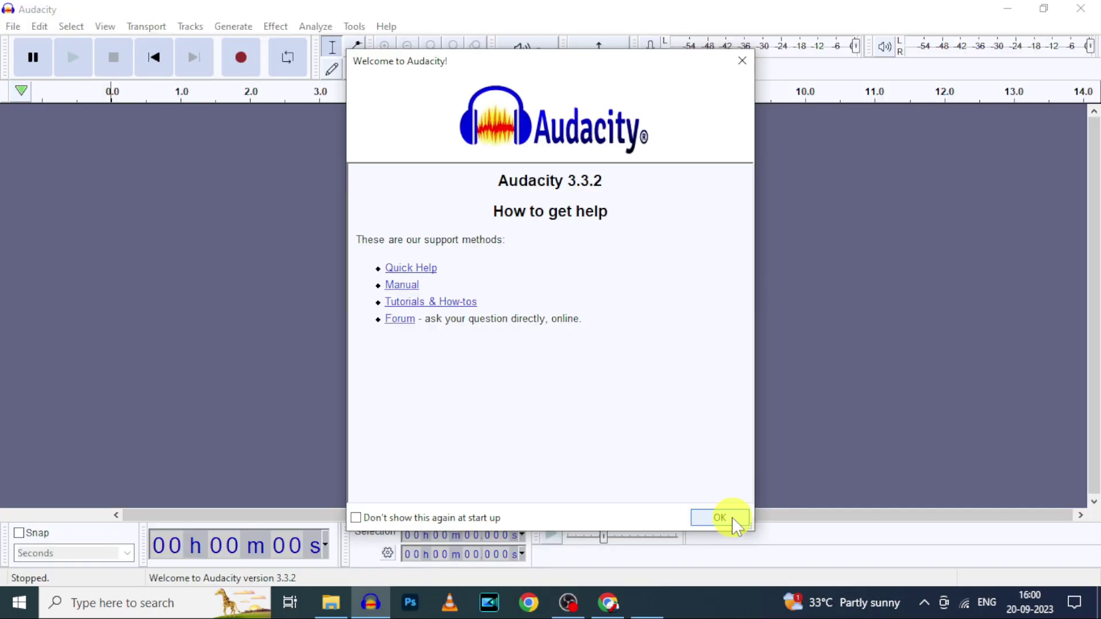
pyautogui.click(733, 522)
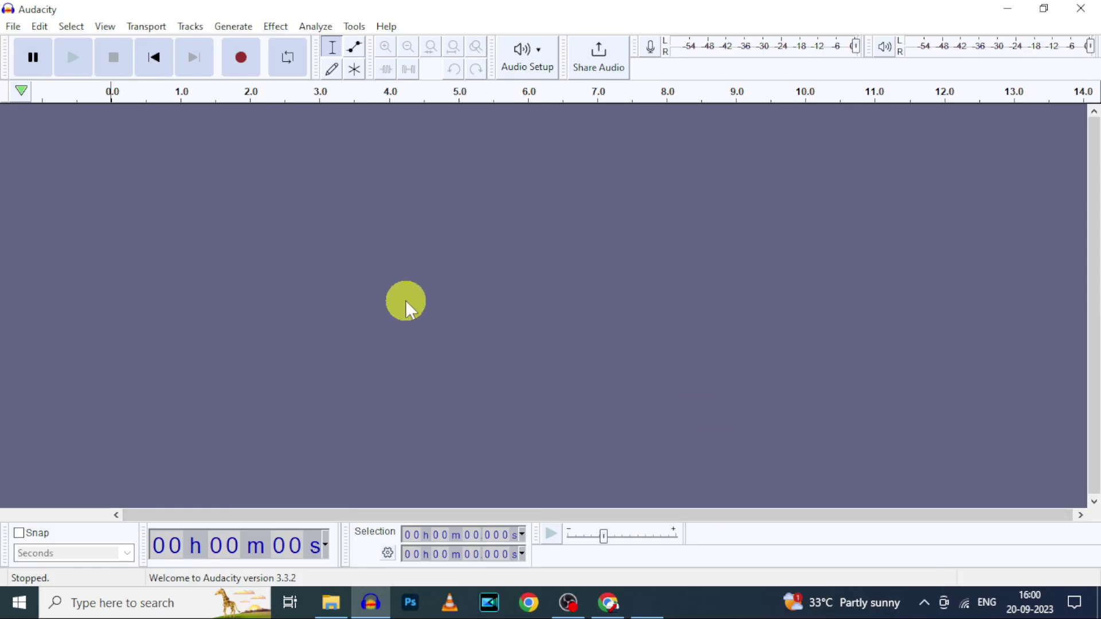
# Step: Bring the 040359_alarm-soundwav-69006 file from File Explorer into Audacity and return to the start of the track
pyautogui.click(331, 603)
pyautogui.moveTo(171, 230); pyautogui.dragTo(431, 273)
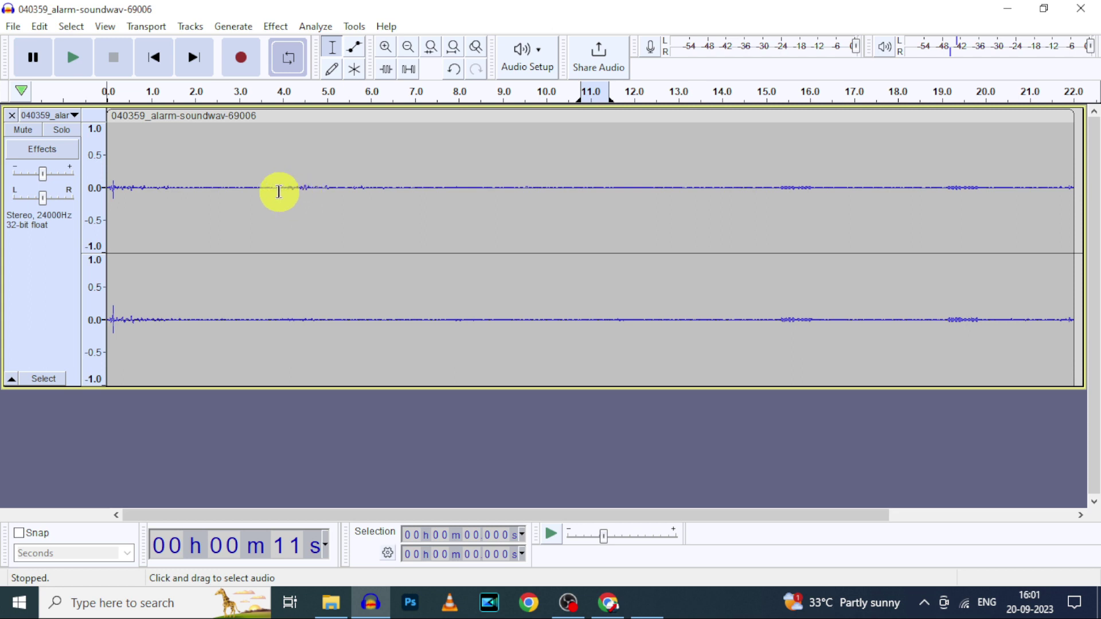
pyautogui.scroll(-3, 279, 192)
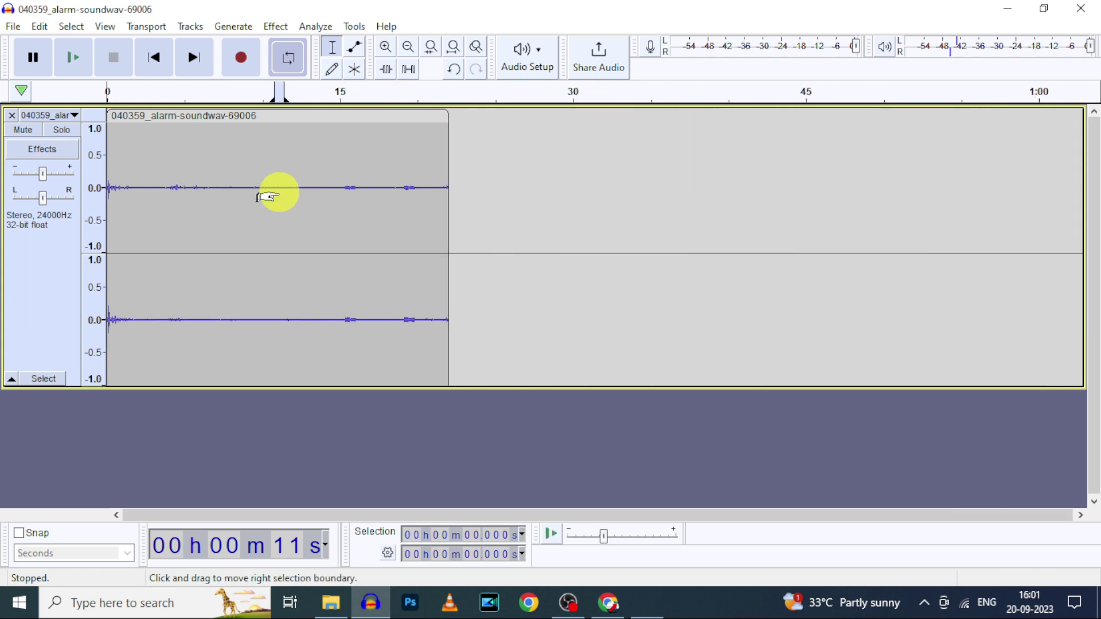
pyautogui.scroll(-1, 267, 197)
pyautogui.scroll(4, 151, 219)
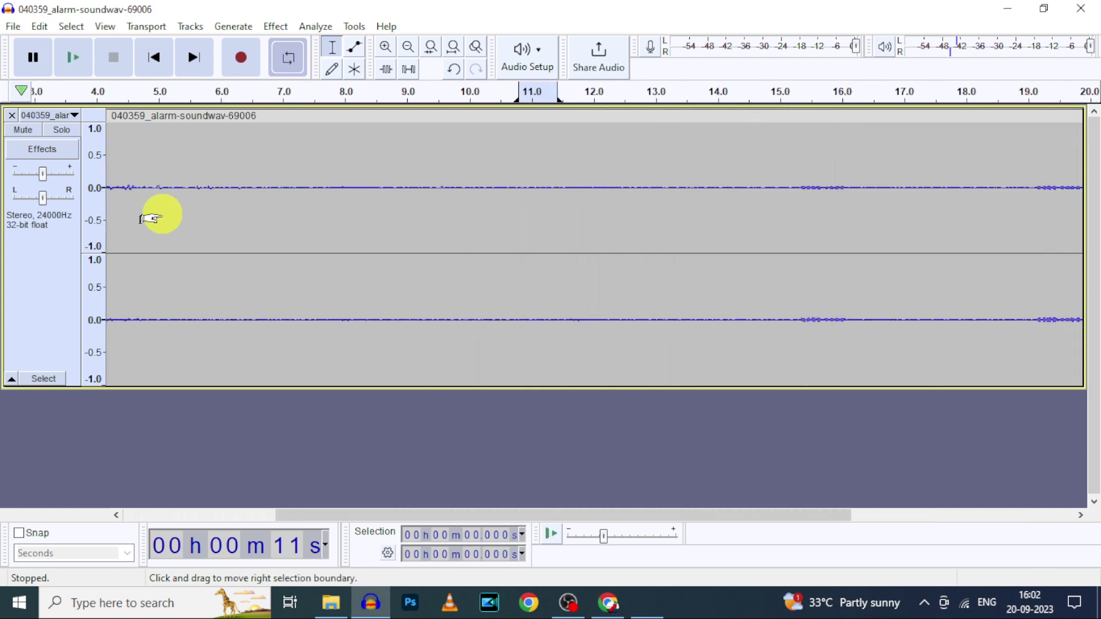
pyautogui.scroll(-2, 150, 218)
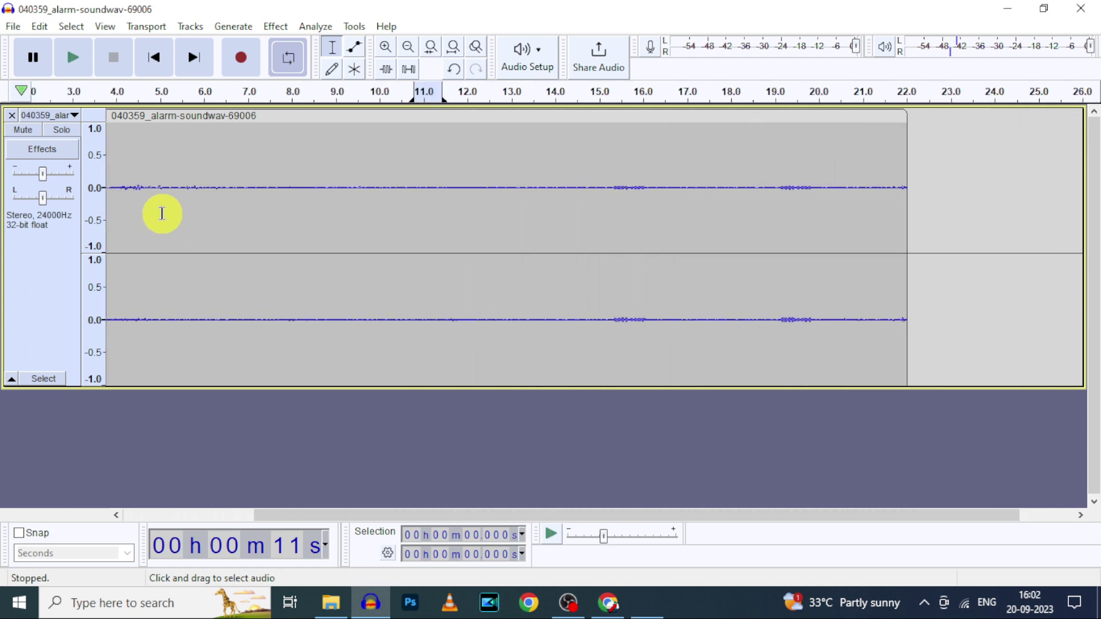
pyautogui.click(156, 59)
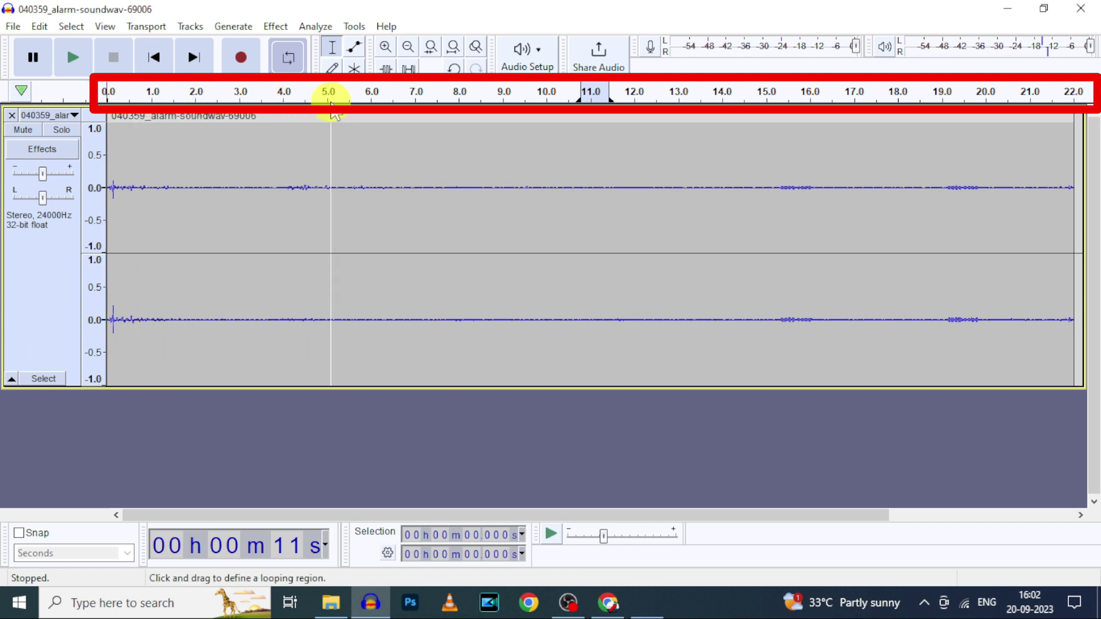
# Step: Delete the first 4 seconds of the alarm track and the section from about 16.2 seconds to its end
pyautogui.click(284, 101)
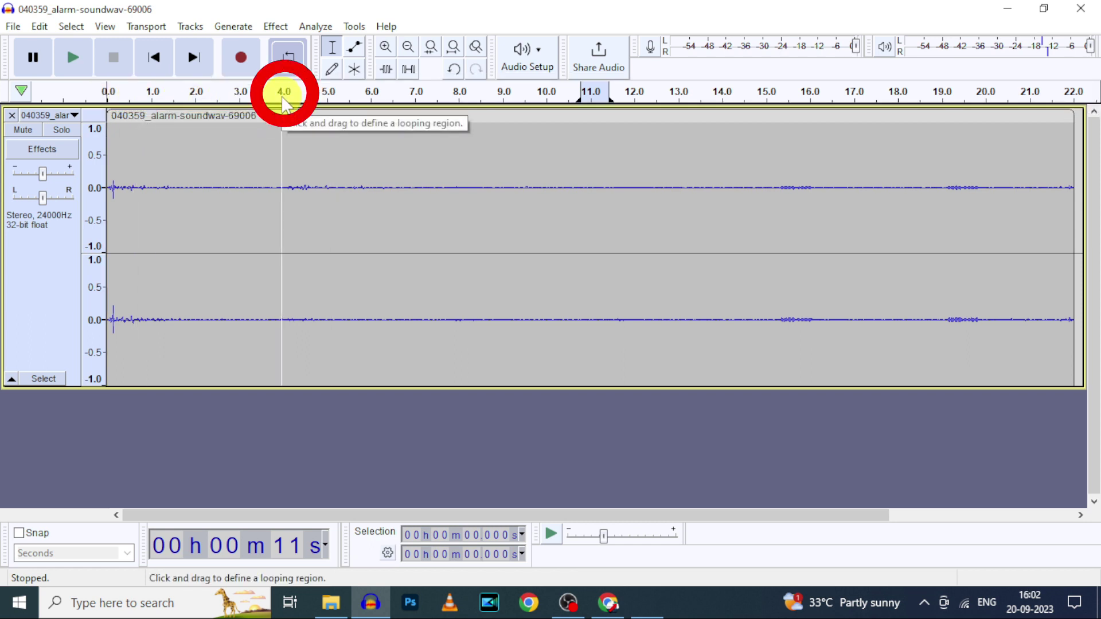
pyautogui.click(283, 188)
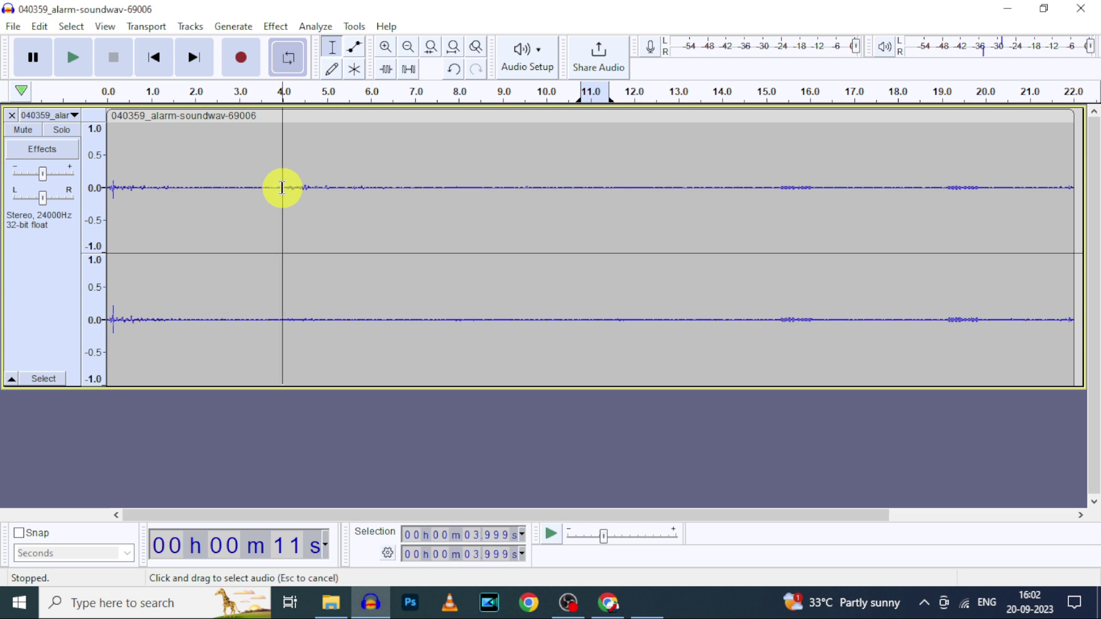
pyautogui.moveTo(282, 188); pyautogui.dragTo(101, 207)
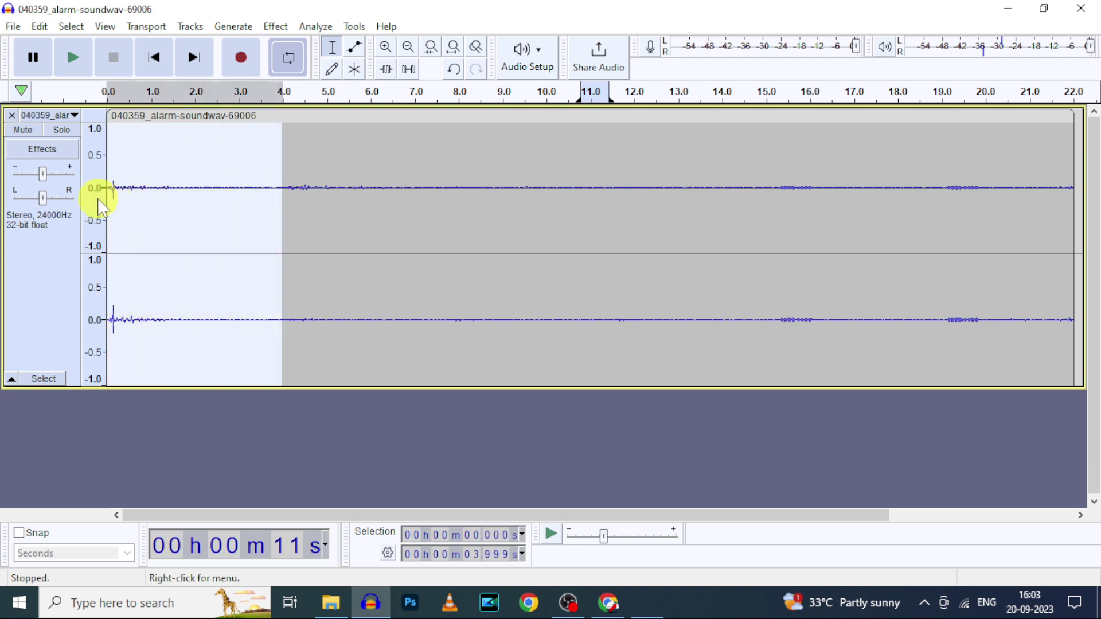
pyautogui.press('Delete')
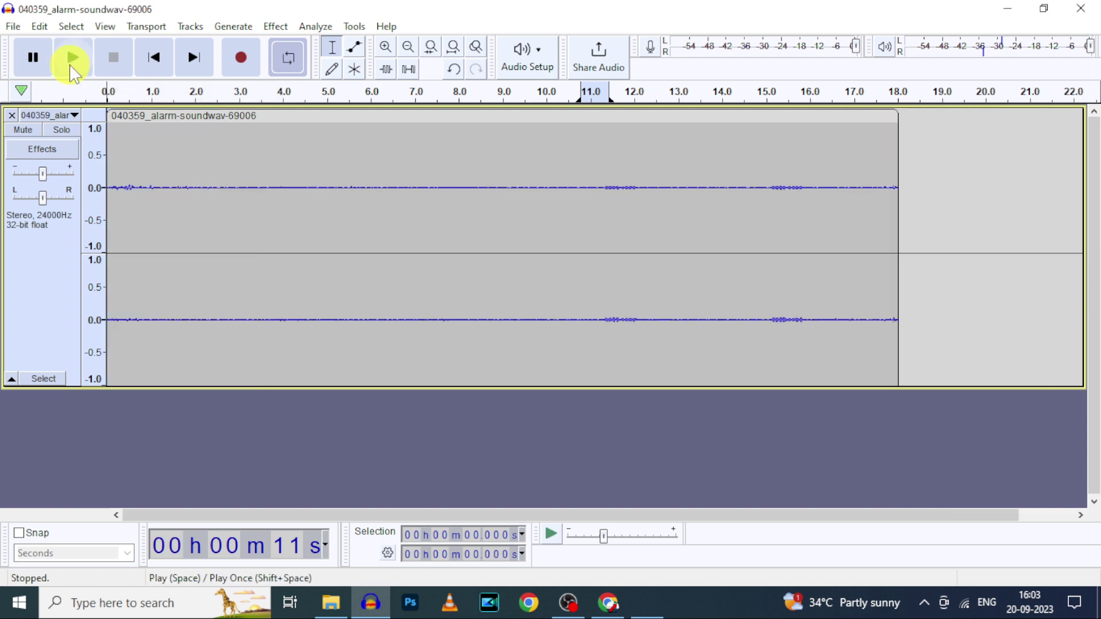
pyautogui.click(72, 63)
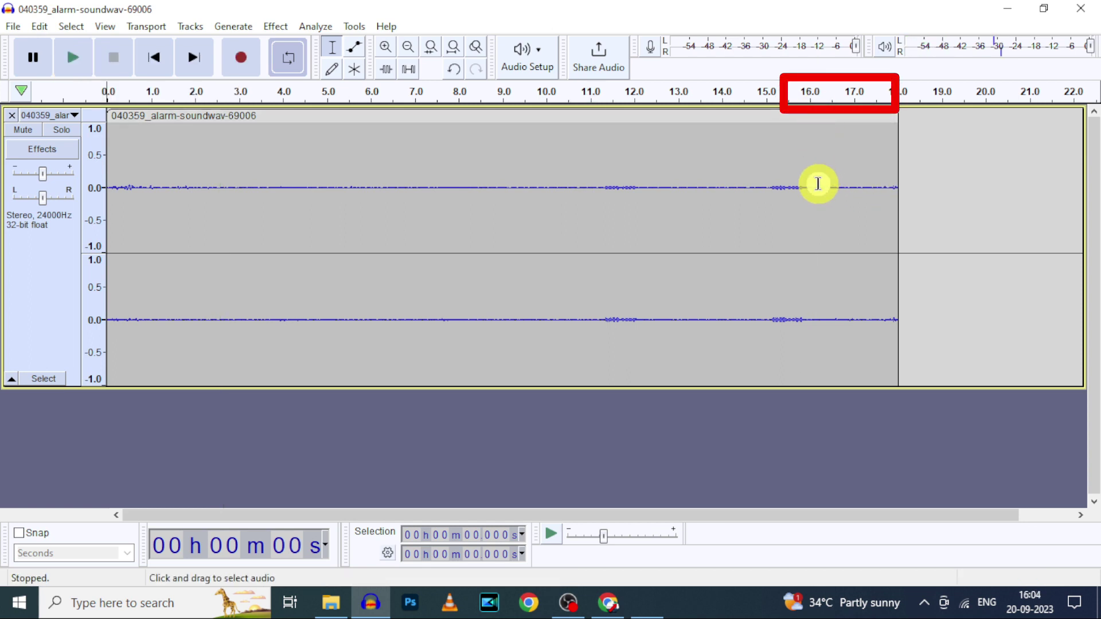
pyautogui.moveTo(818, 184); pyautogui.dragTo(908, 185)
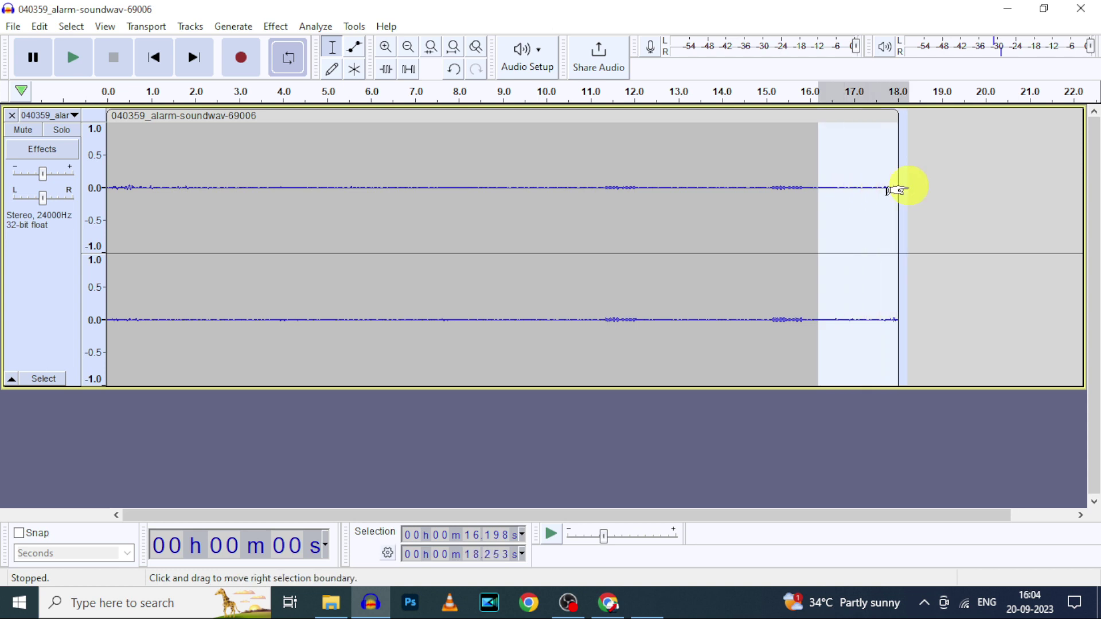
pyautogui.press('Delete')
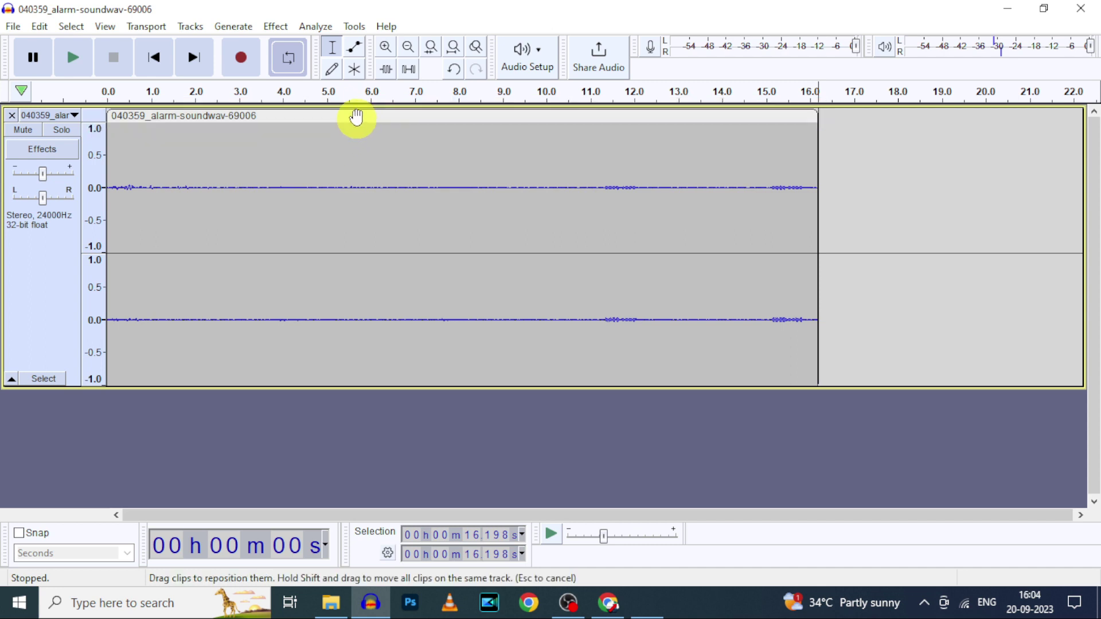
# Step: Apply Amplify to the entire trimmed clip with a small positive gain, and play it back
pyautogui.click(356, 117)
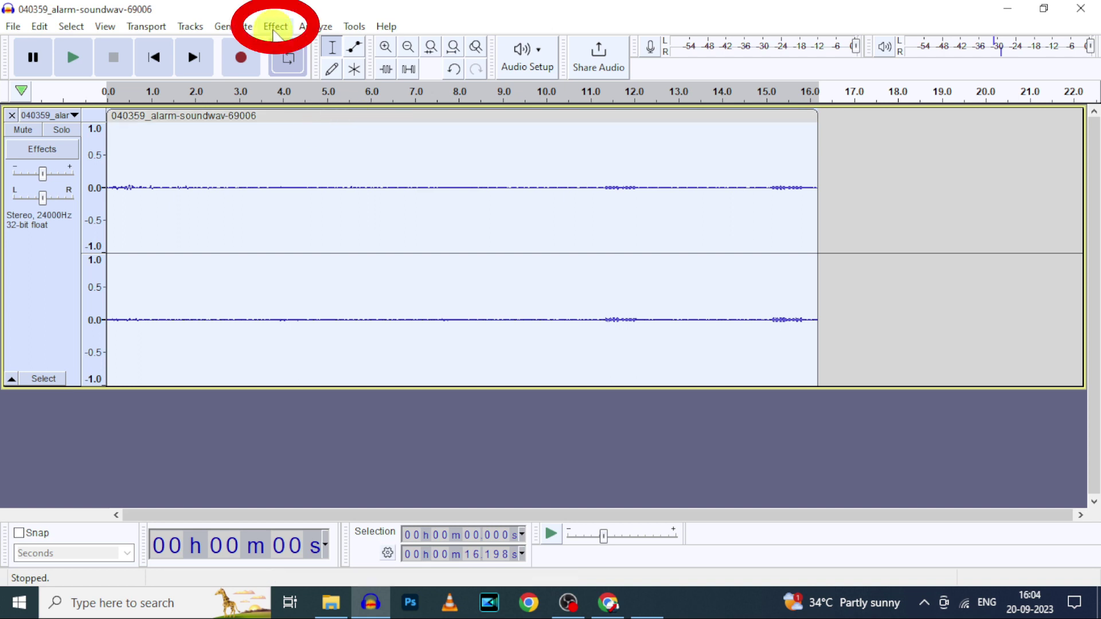
pyautogui.click(273, 29)
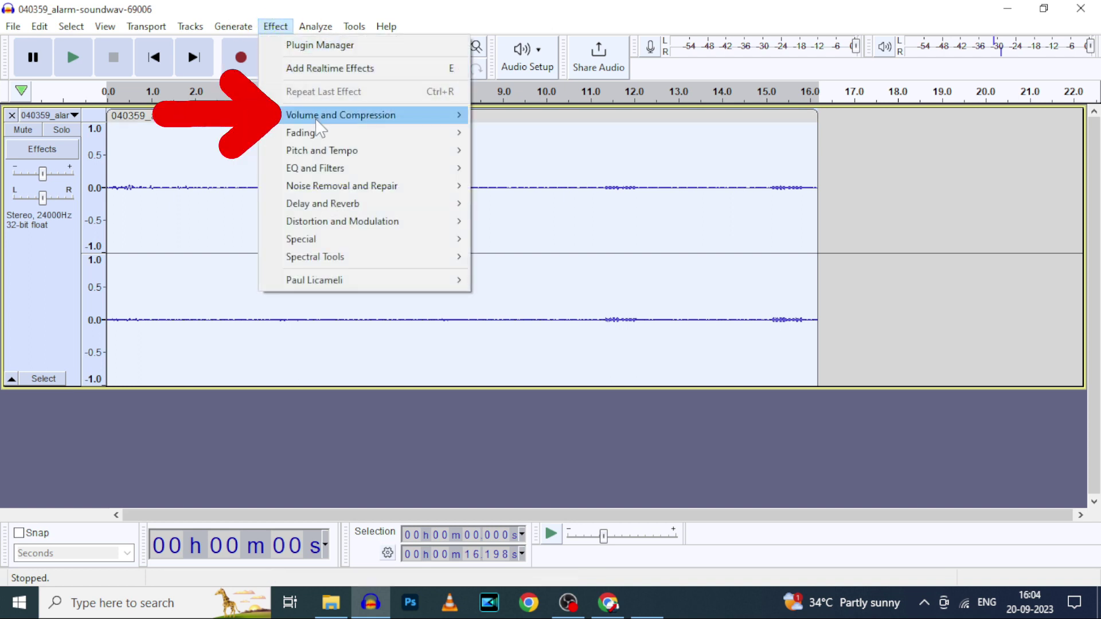
pyautogui.moveTo(318, 120)
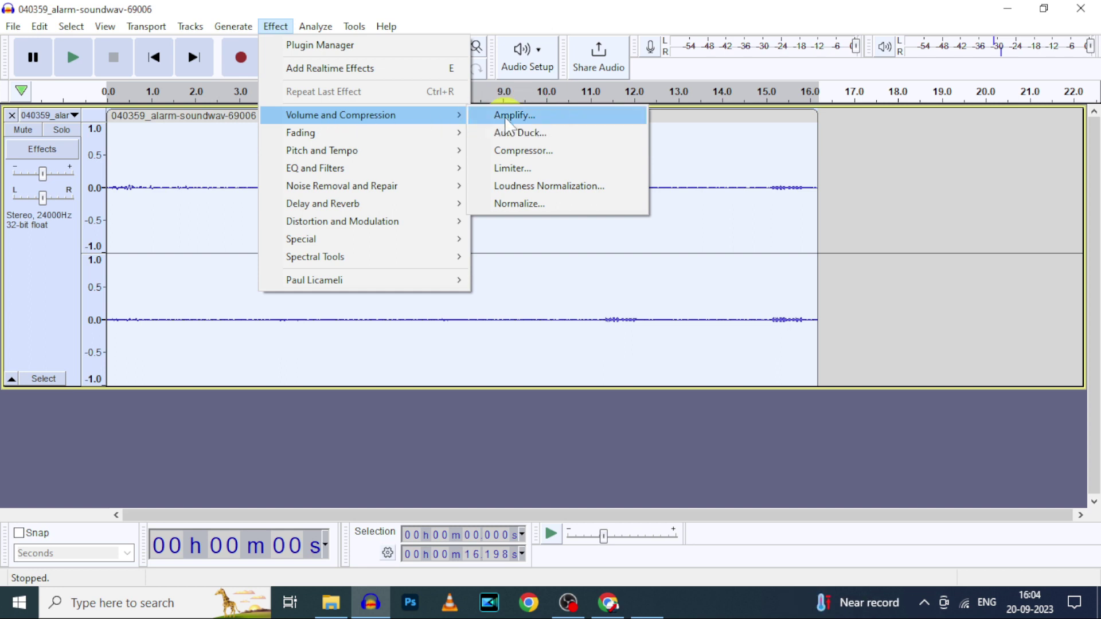
pyautogui.click(507, 117)
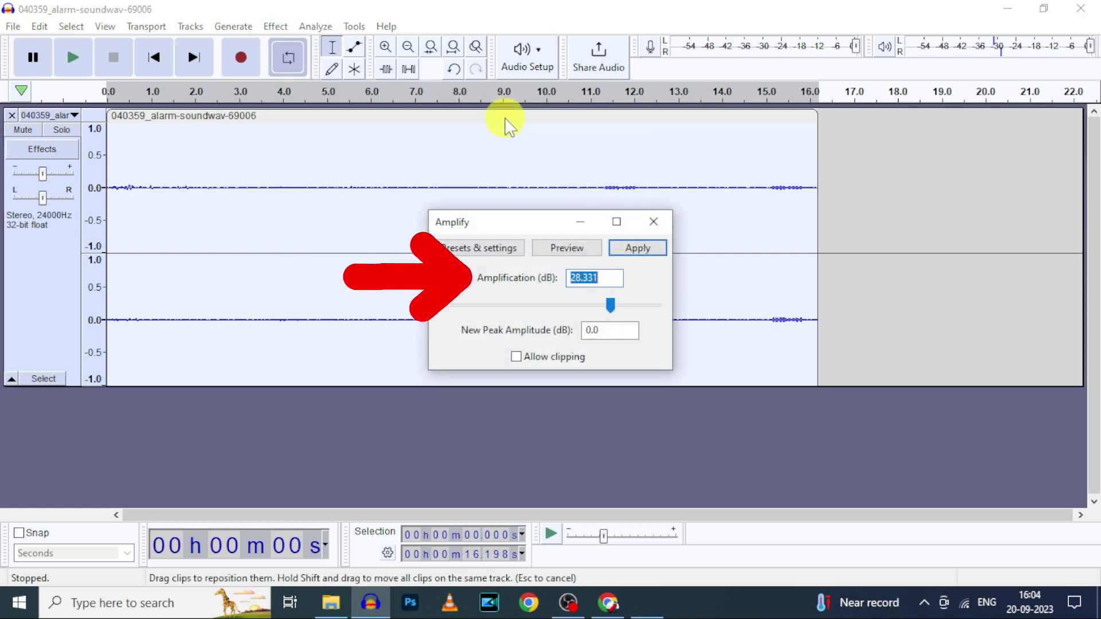
pyautogui.click(611, 308)
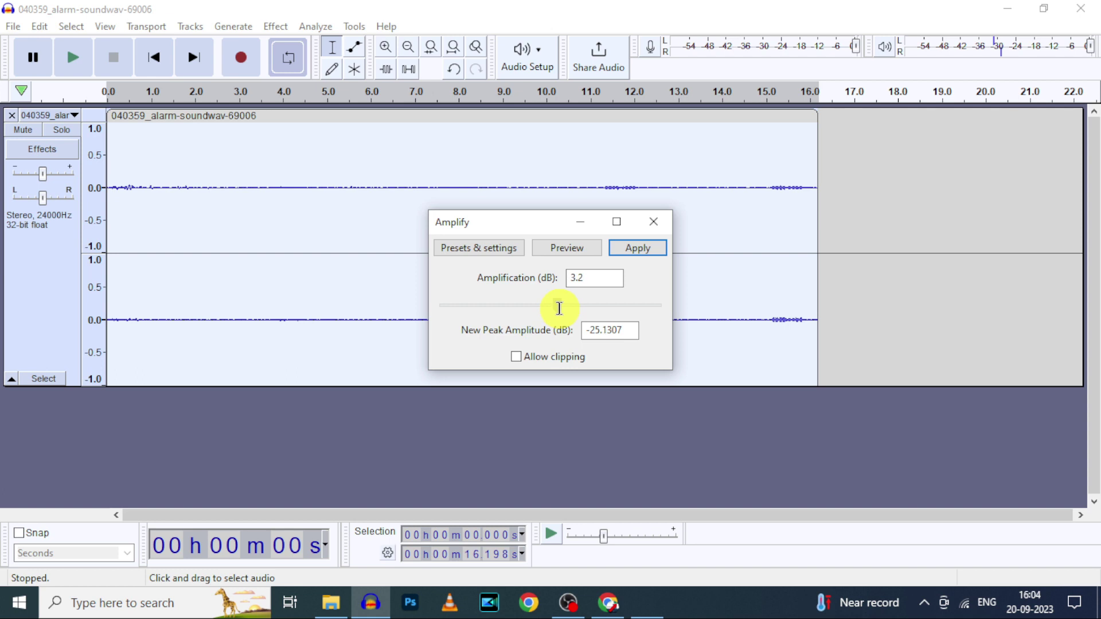
pyautogui.moveTo(559, 308)
pyautogui.mouseDown()
pyautogui.moveTo(644, 302)
pyautogui.moveTo(542, 311)
pyautogui.moveTo(555, 309)
pyautogui.mouseUp()
pyautogui.click(635, 248)
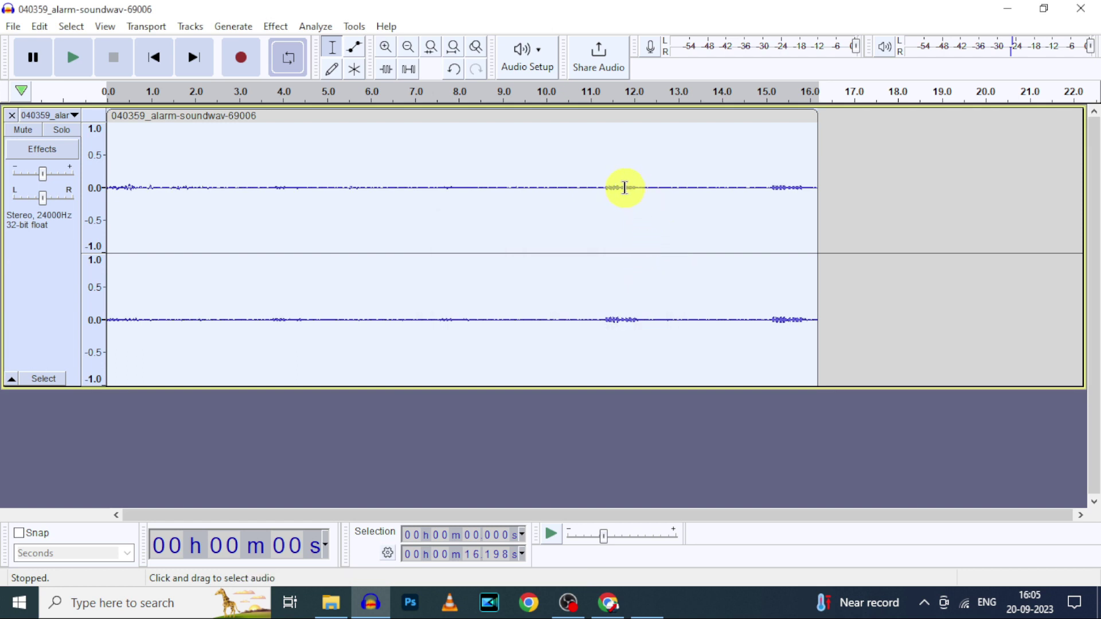
pyautogui.click(74, 59)
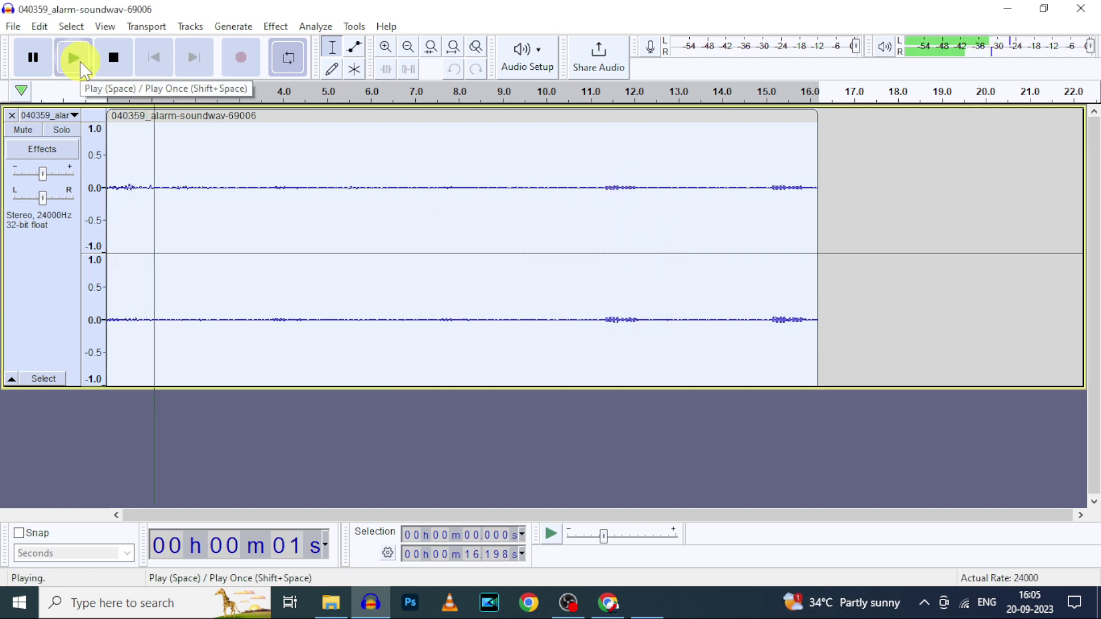
pyautogui.click(584, 93)
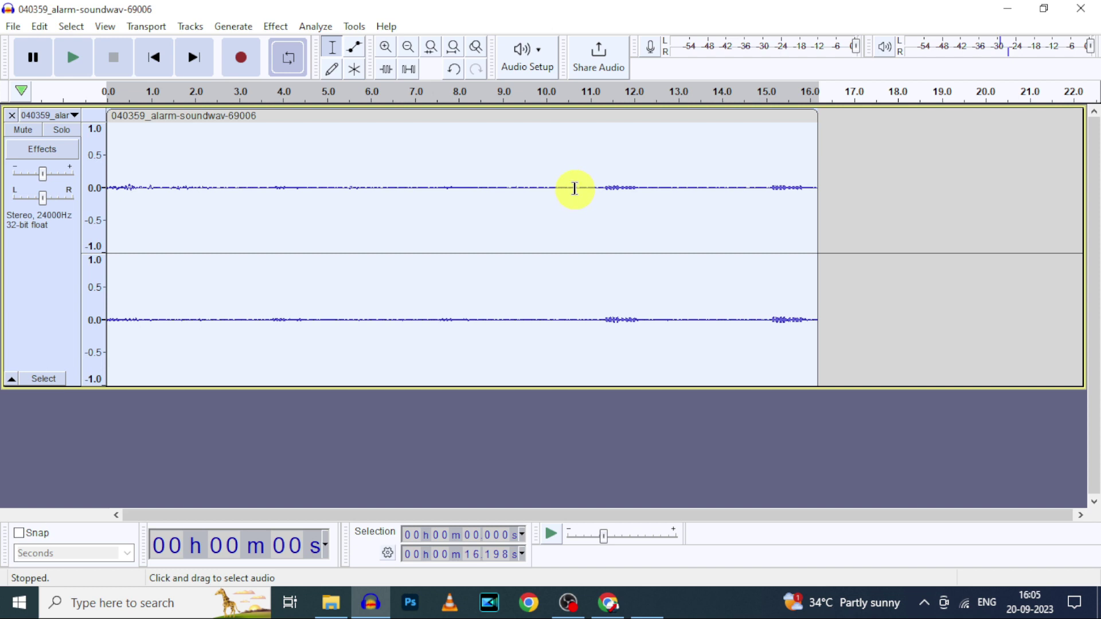
# Step: Apply Amplify at -2.5 dB to the section from about 10.7 seconds to the end of the clip
pyautogui.click(578, 183)
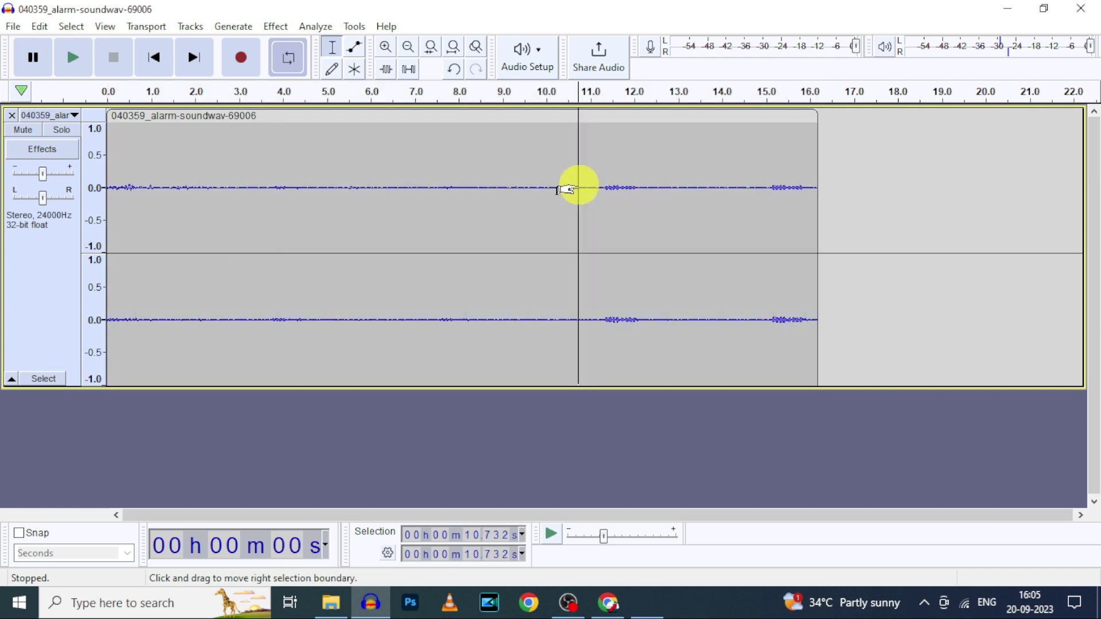
pyautogui.moveTo(568, 189); pyautogui.dragTo(818, 224)
pyautogui.click(275, 27)
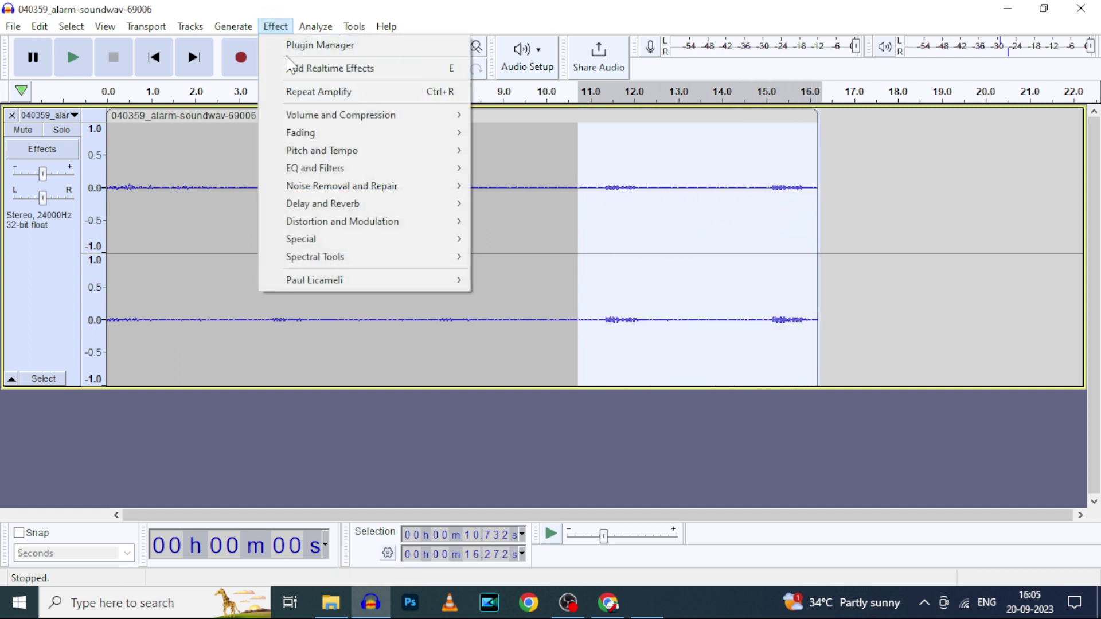
pyautogui.moveTo(334, 118)
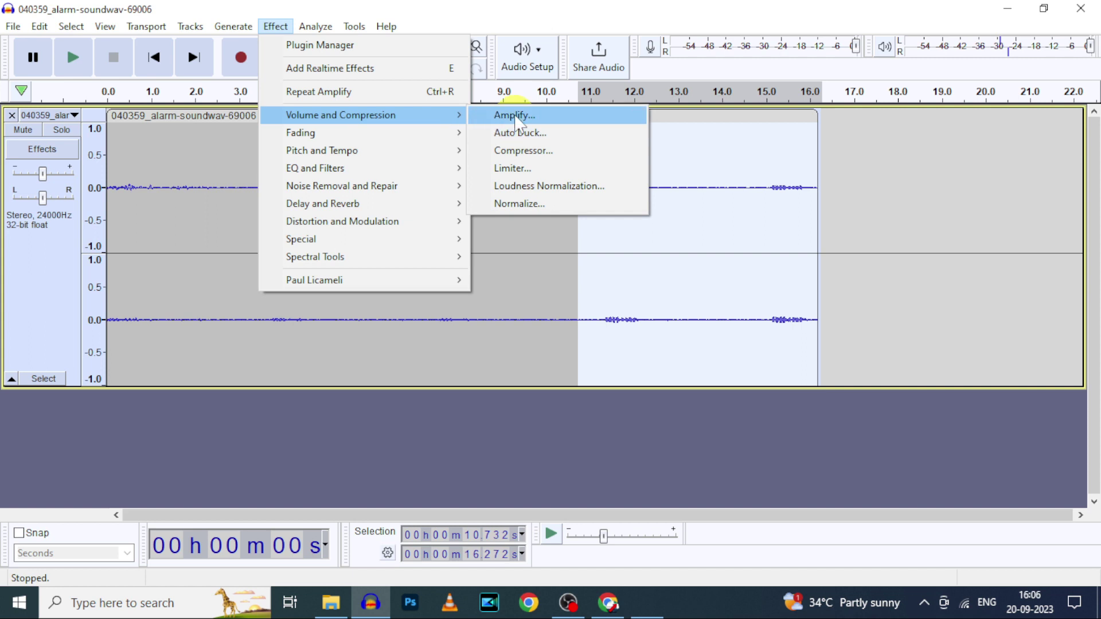
pyautogui.click(515, 116)
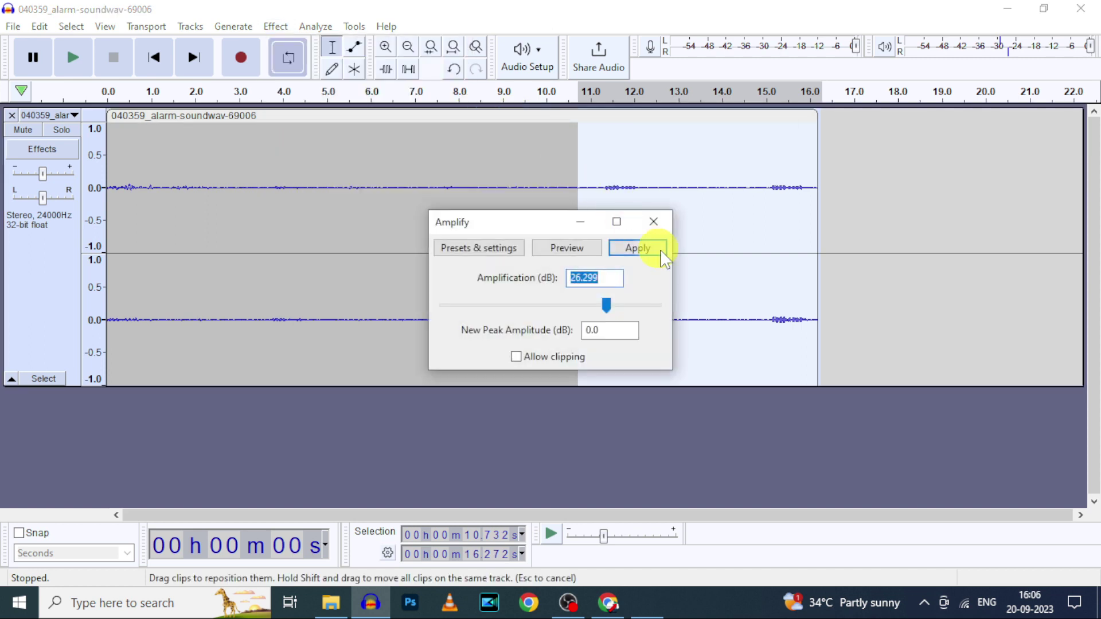
pyautogui.moveTo(607, 306); pyautogui.dragTo(546, 313)
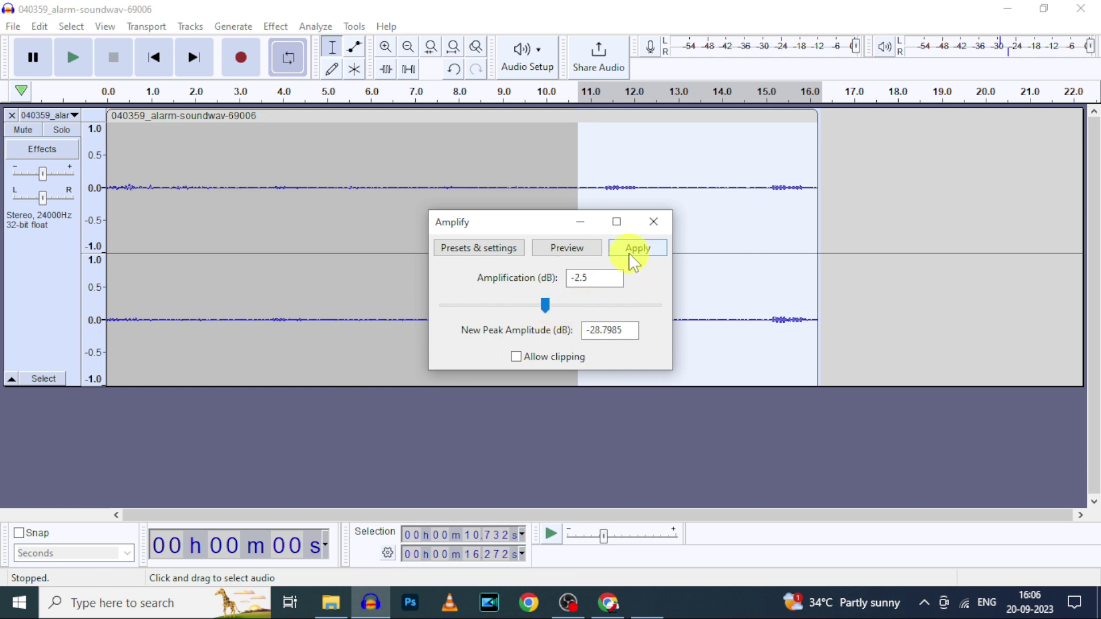
pyautogui.click(632, 251)
# Step: Play back the edited alarm track to check its volume, and return to the start of the track
pyautogui.press('space')
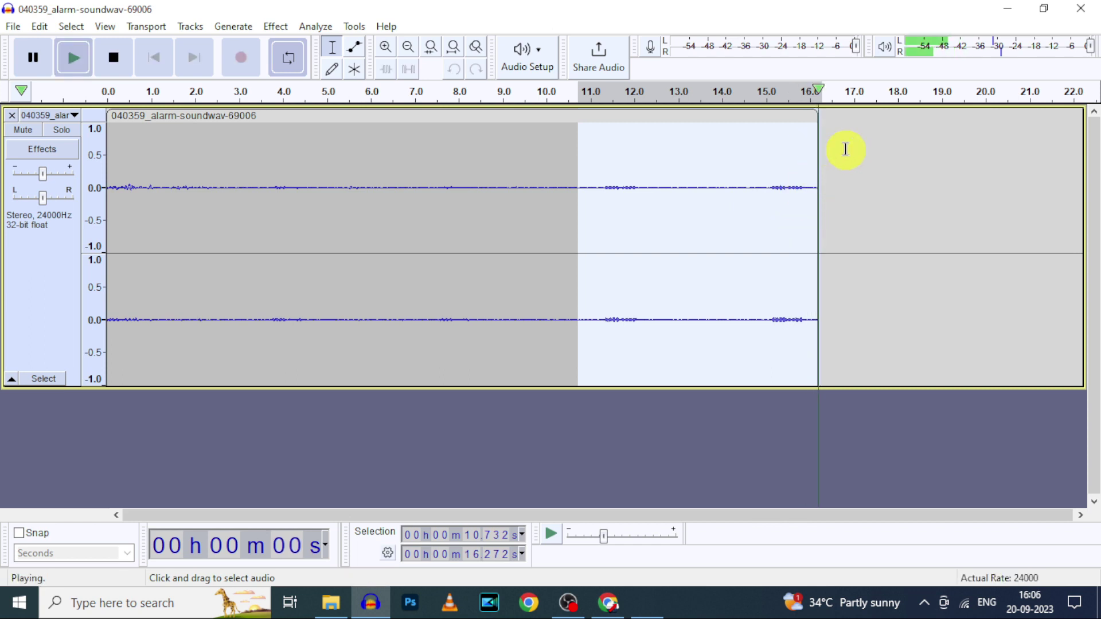
pyautogui.press('space')
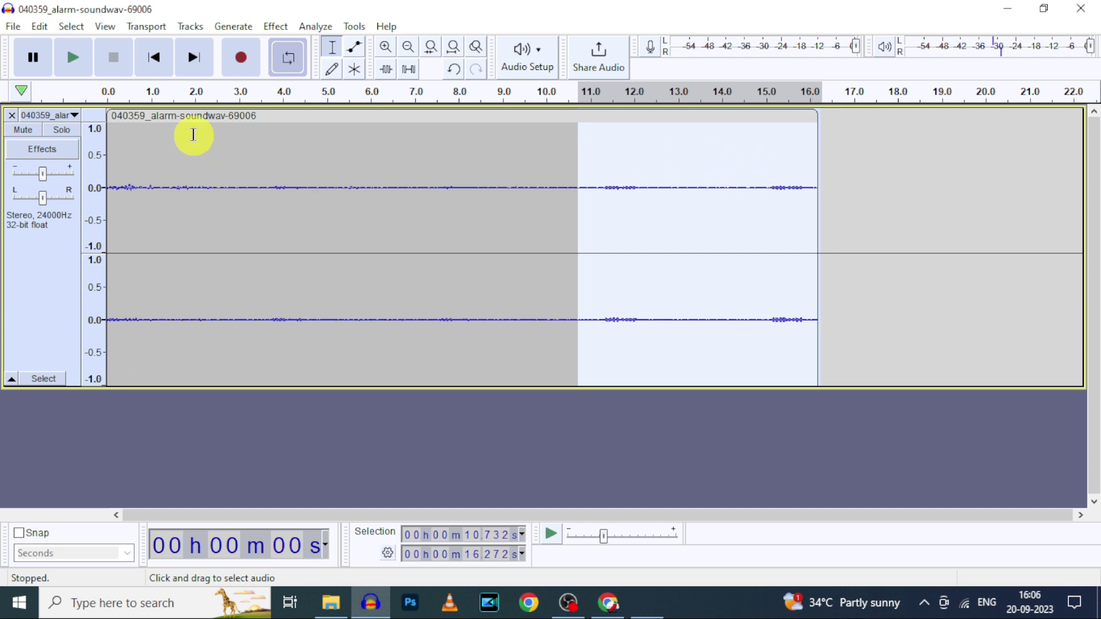
pyautogui.click(154, 60)
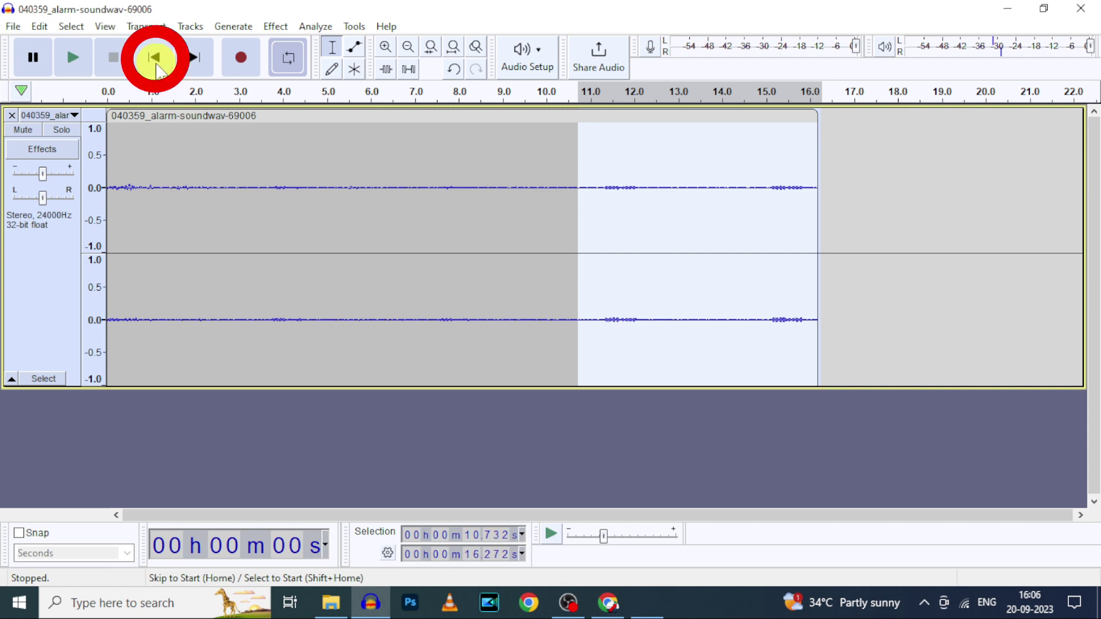
# Step: Export the audio as a WAV file named "low alarm" into a new folder created in Downloads
pyautogui.click(13, 27)
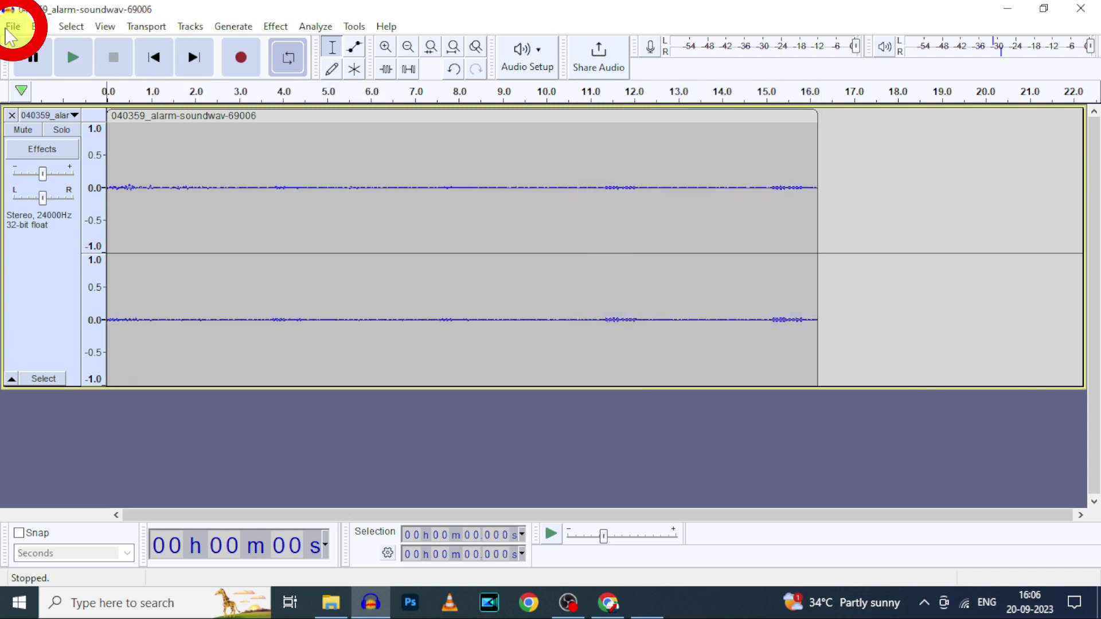
pyautogui.click(55, 147)
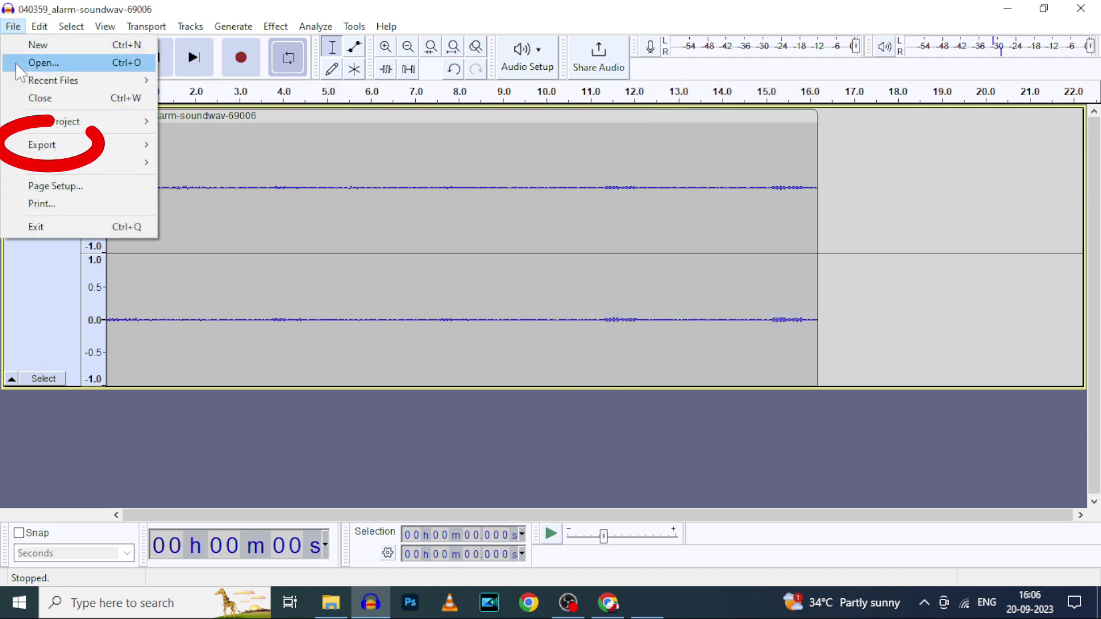
pyautogui.click(228, 163)
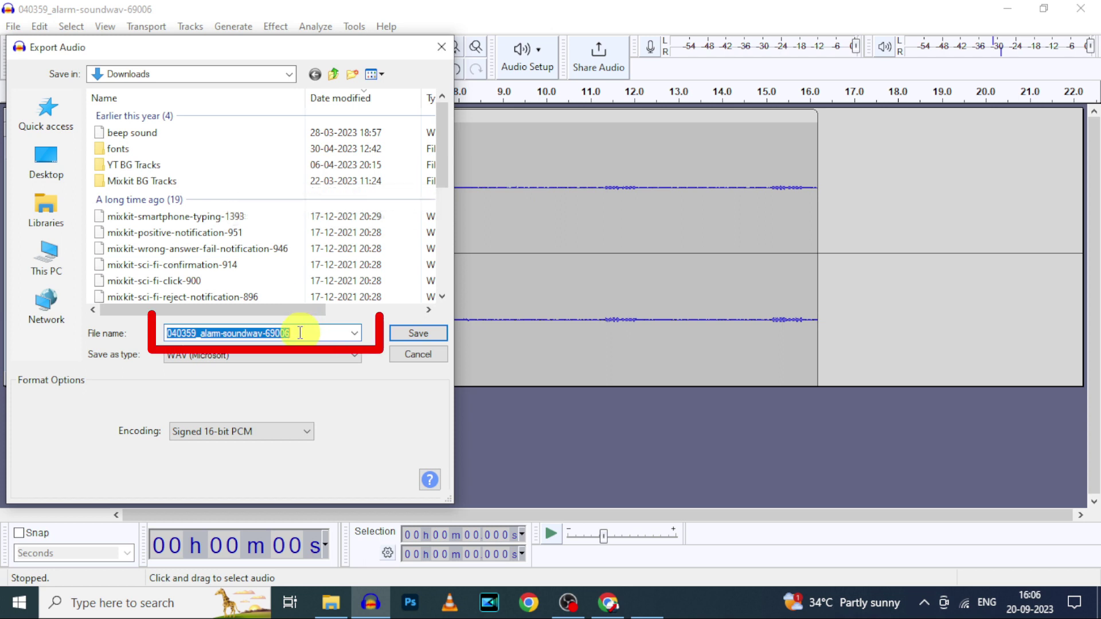
pyautogui.write('low alarm')
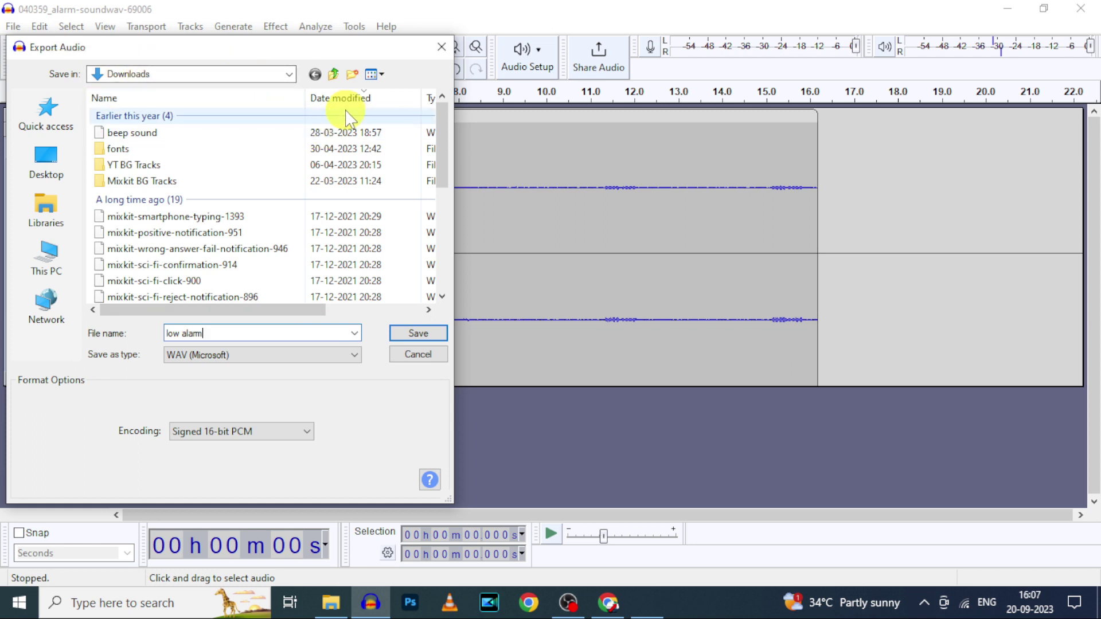
pyautogui.click(354, 75)
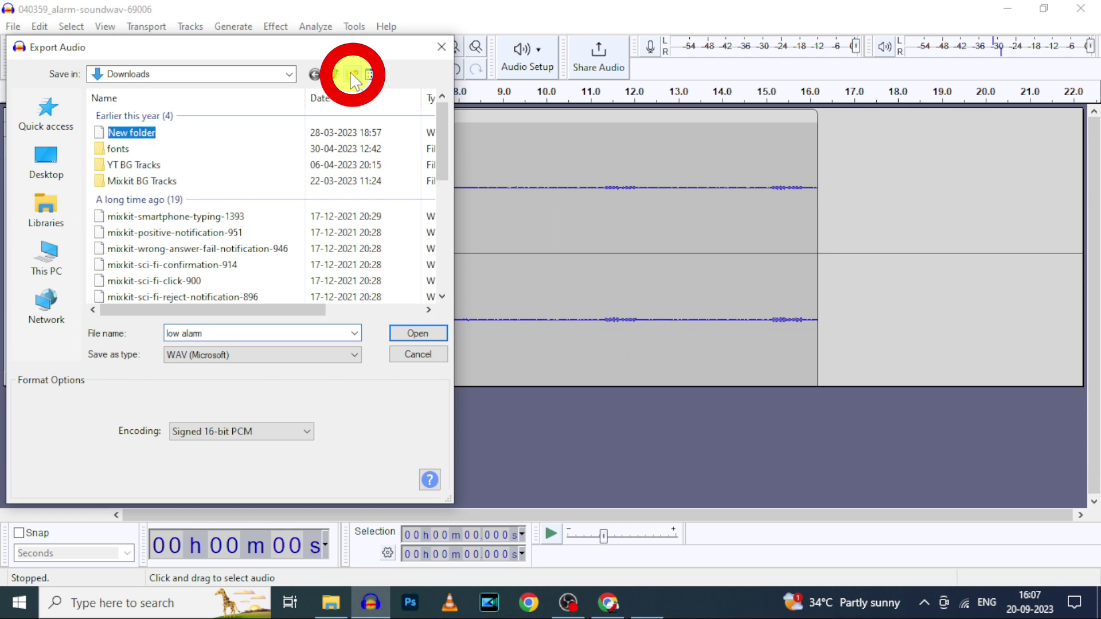
pyautogui.doubleClick(234, 134)
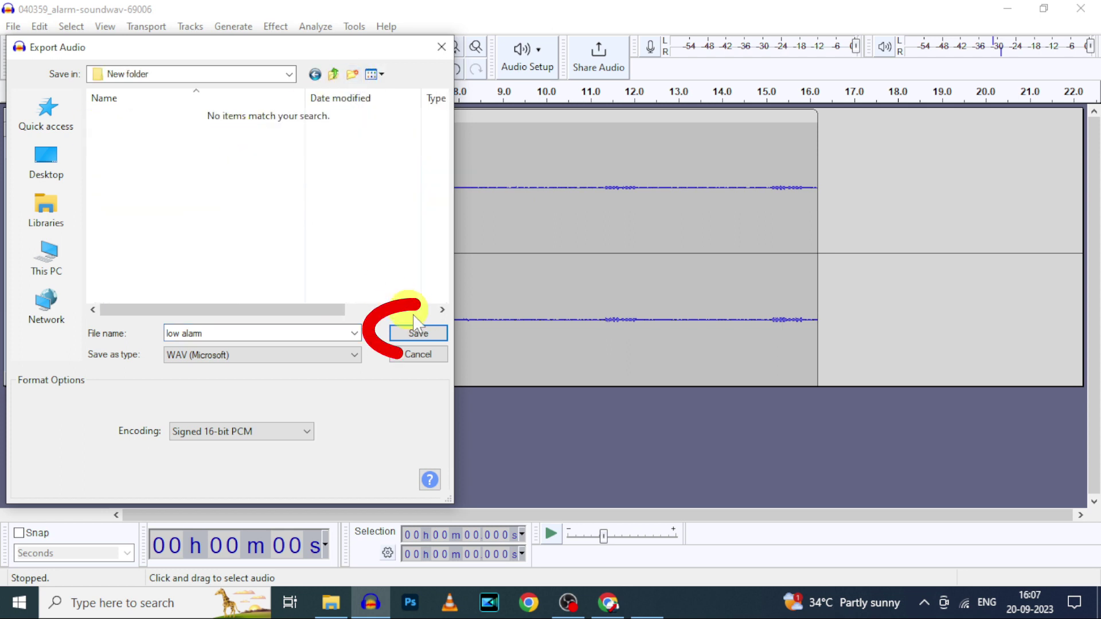
pyautogui.click(432, 334)
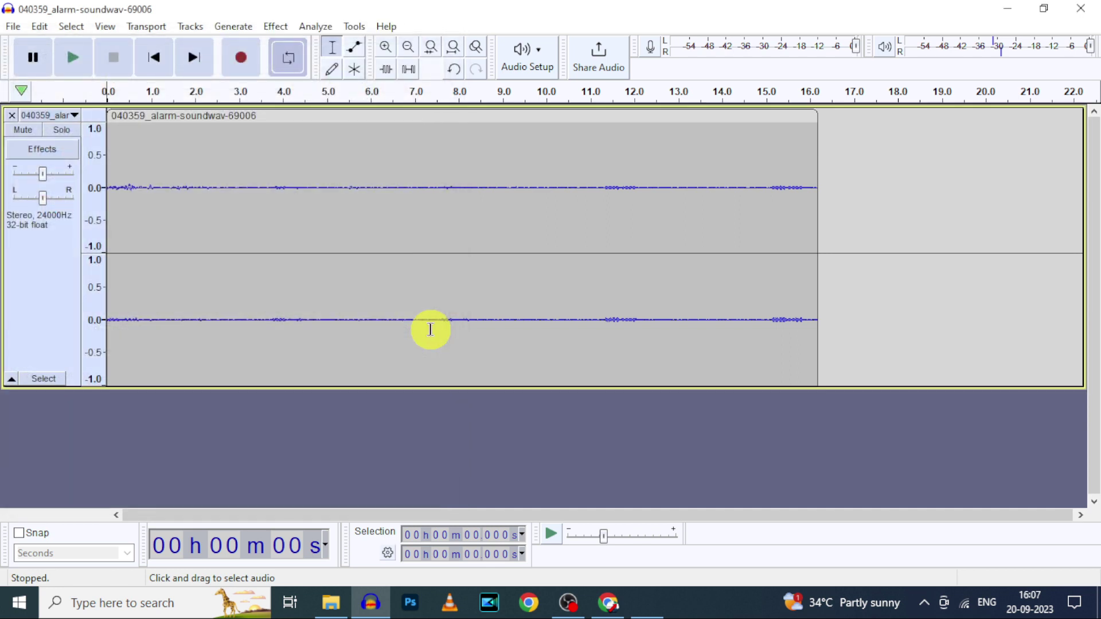
# Step: Close the audio project, check the exported "low alarm" file in the new folder in Downloads, and return to Downloads
pyautogui.click(1082, 9)
pyautogui.click(588, 291)
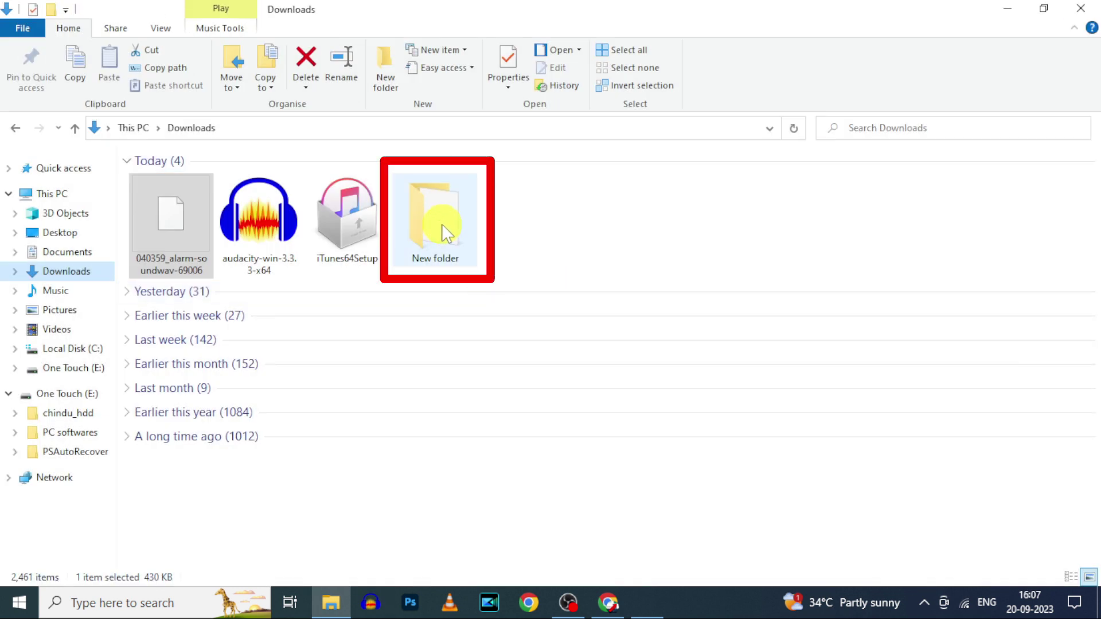
pyautogui.doubleClick(441, 218)
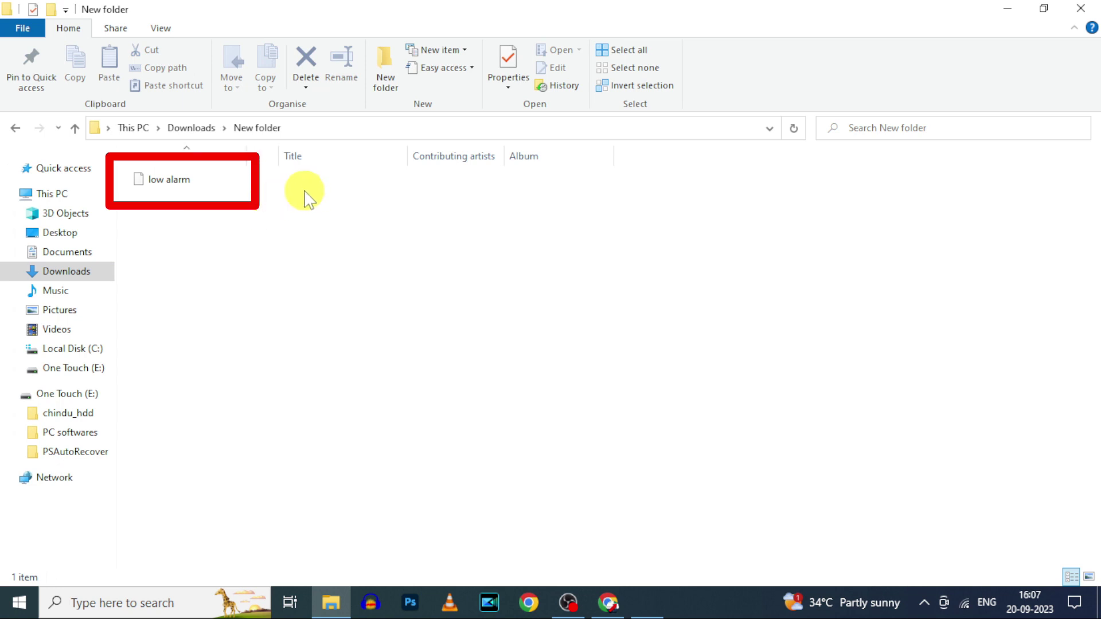
pyautogui.click(75, 128)
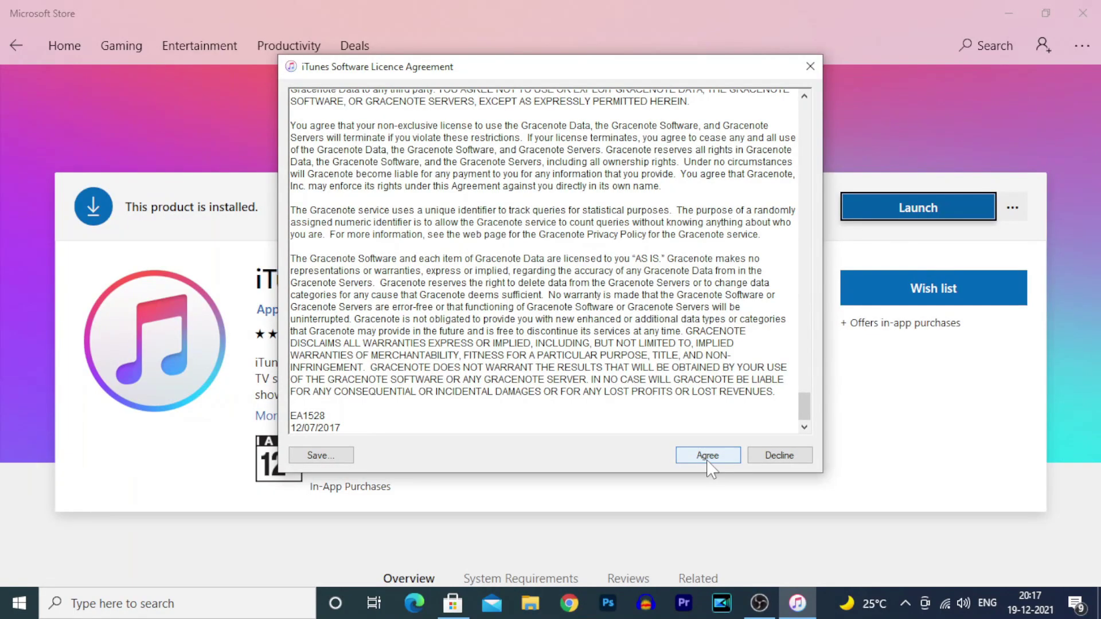
# Step: Accept the iTunes licence agreement, and open the connected iPhone's summary at its backup and sync options
pyautogui.click(708, 456)
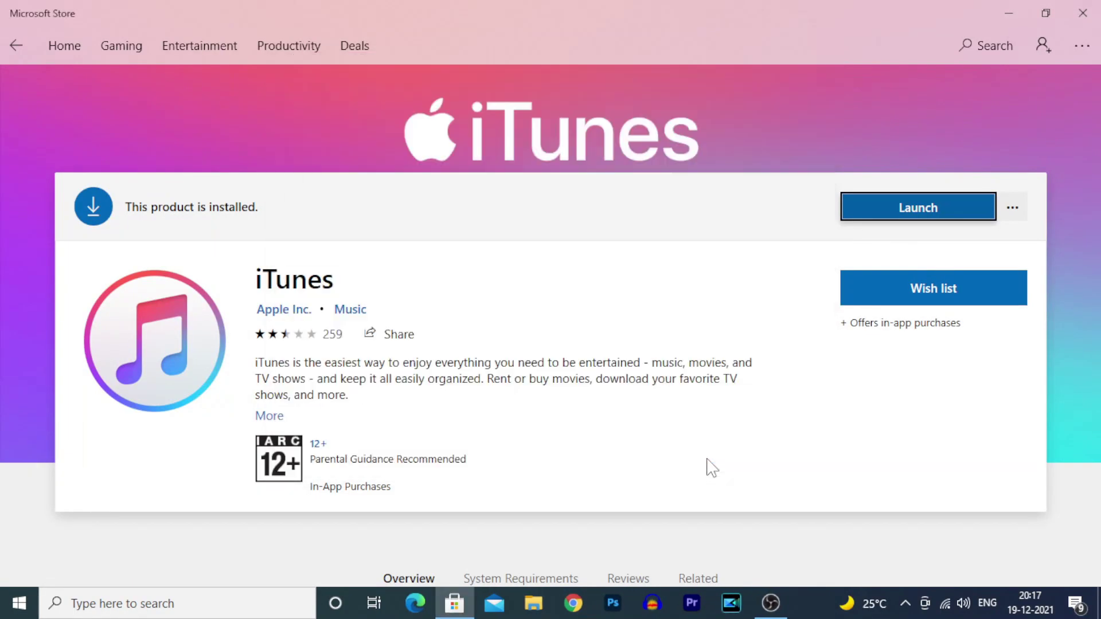
pyautogui.click(202, 453)
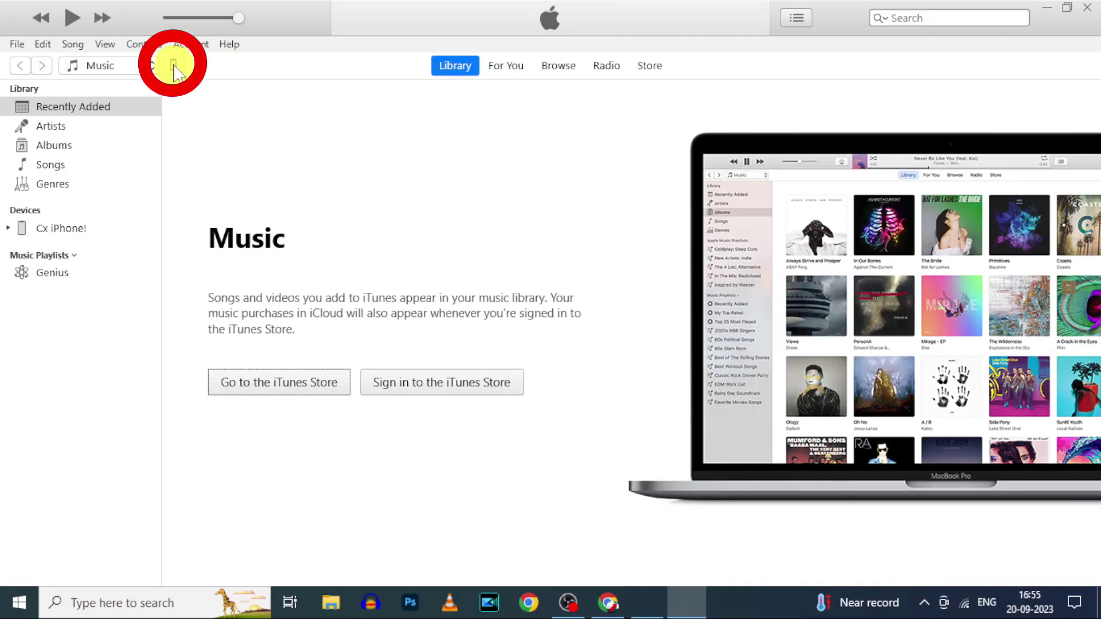
pyautogui.click(175, 69)
pyautogui.scroll(-3, 528, 319)
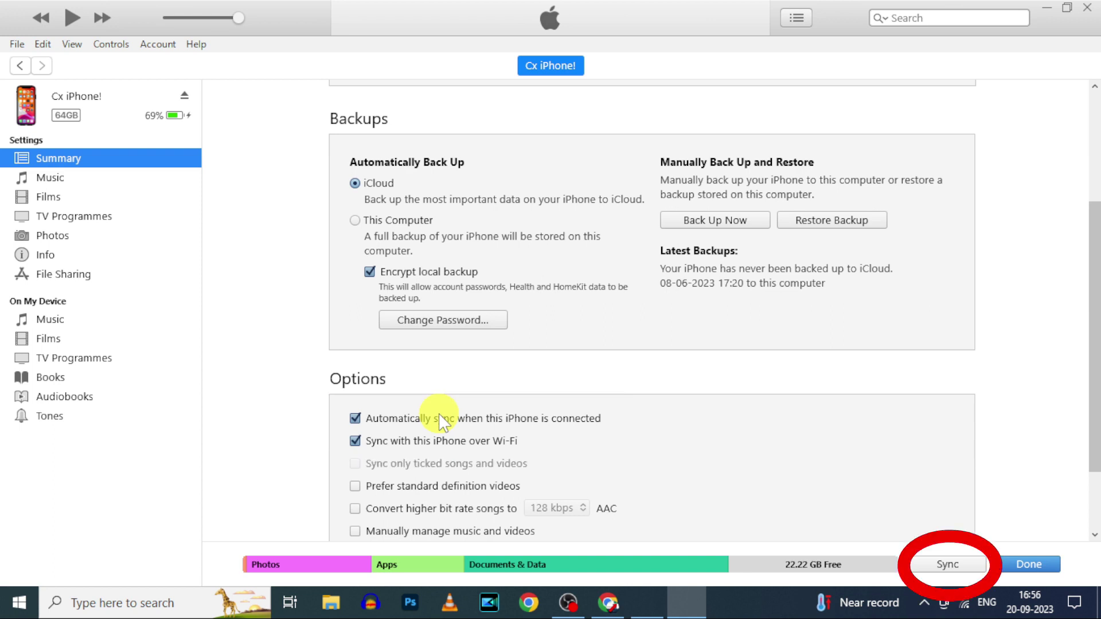
# Step: Add the "New folder" from Downloads to the iTunes library
pyautogui.click(15, 46)
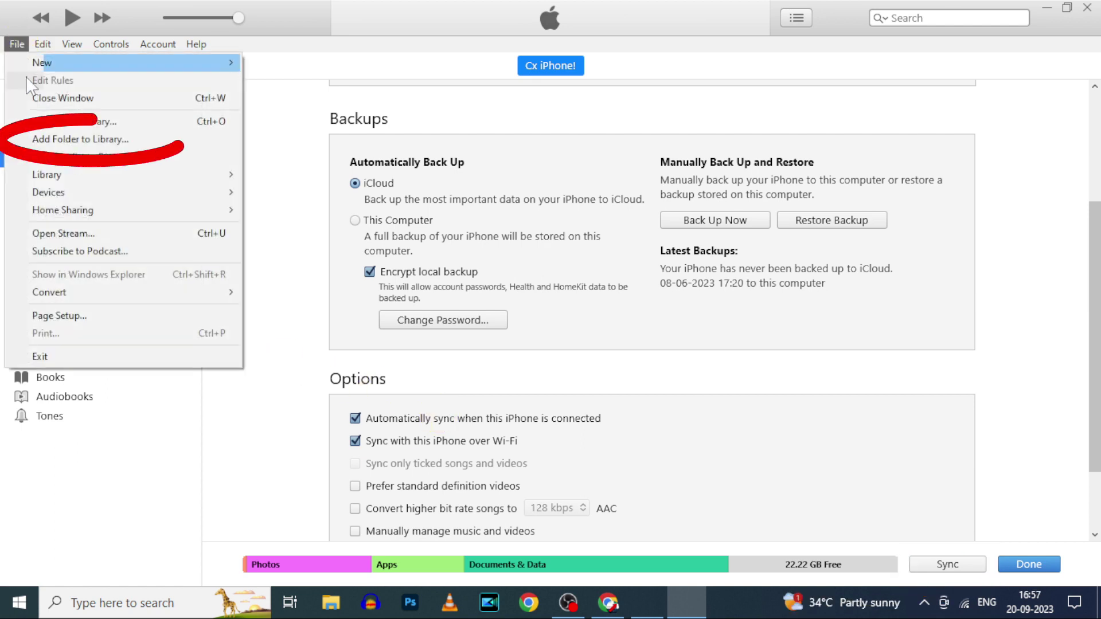
pyautogui.click(163, 140)
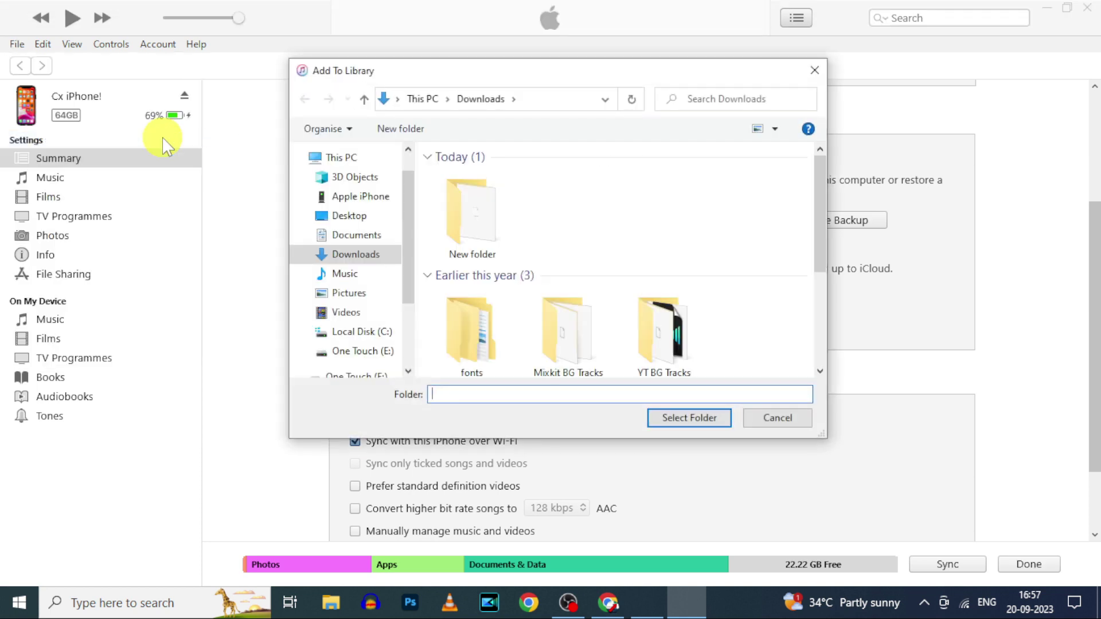
pyautogui.click(378, 256)
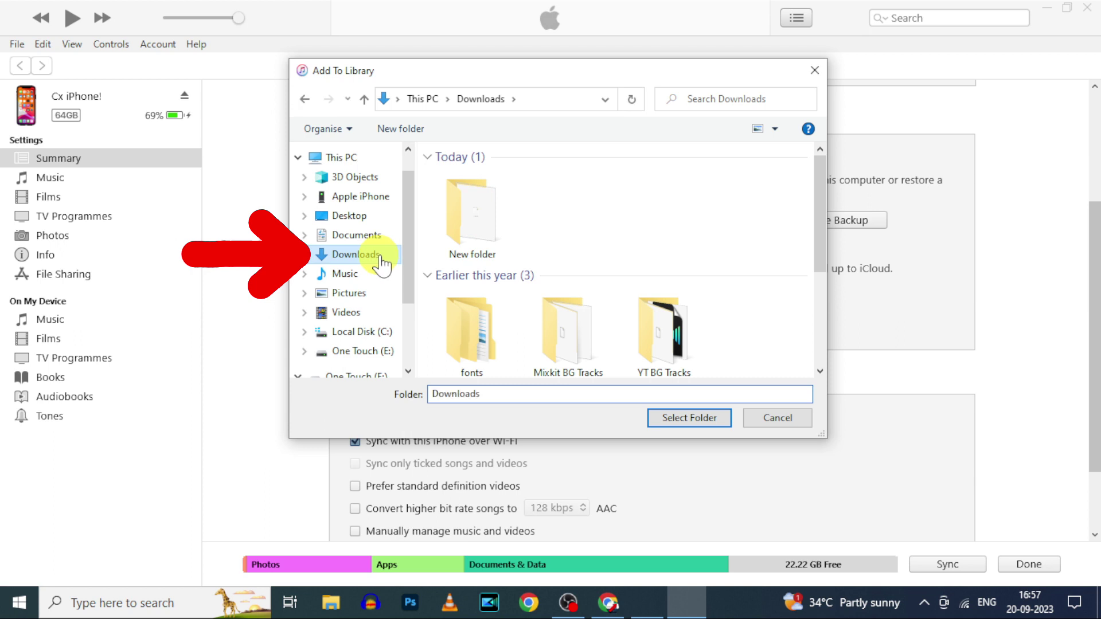
pyautogui.click(450, 252)
pyautogui.doubleClick(474, 223)
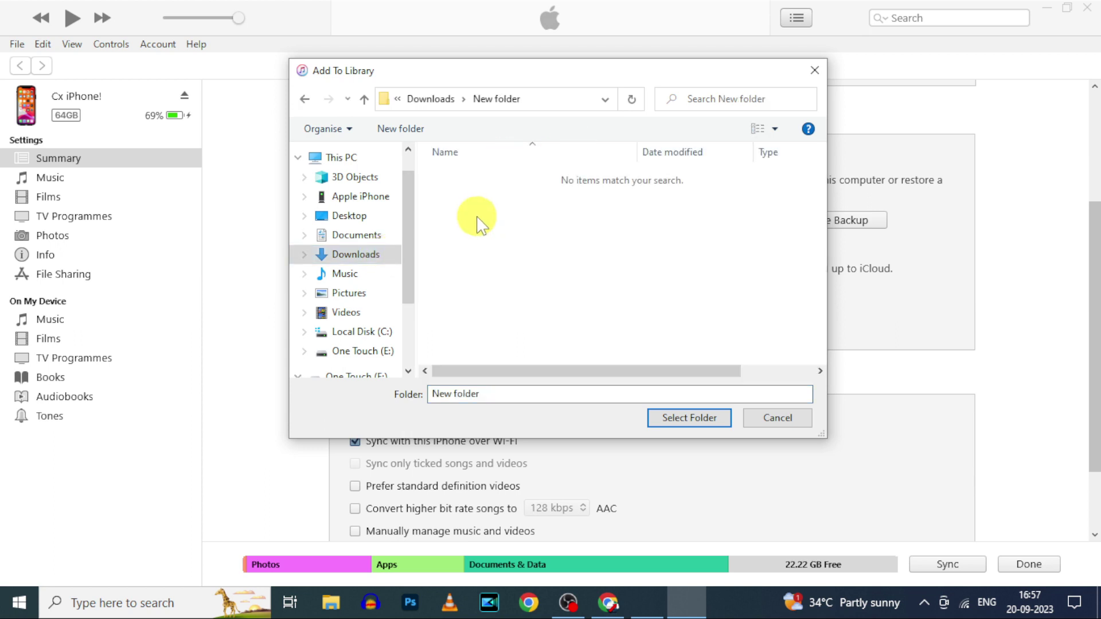
pyautogui.click(689, 418)
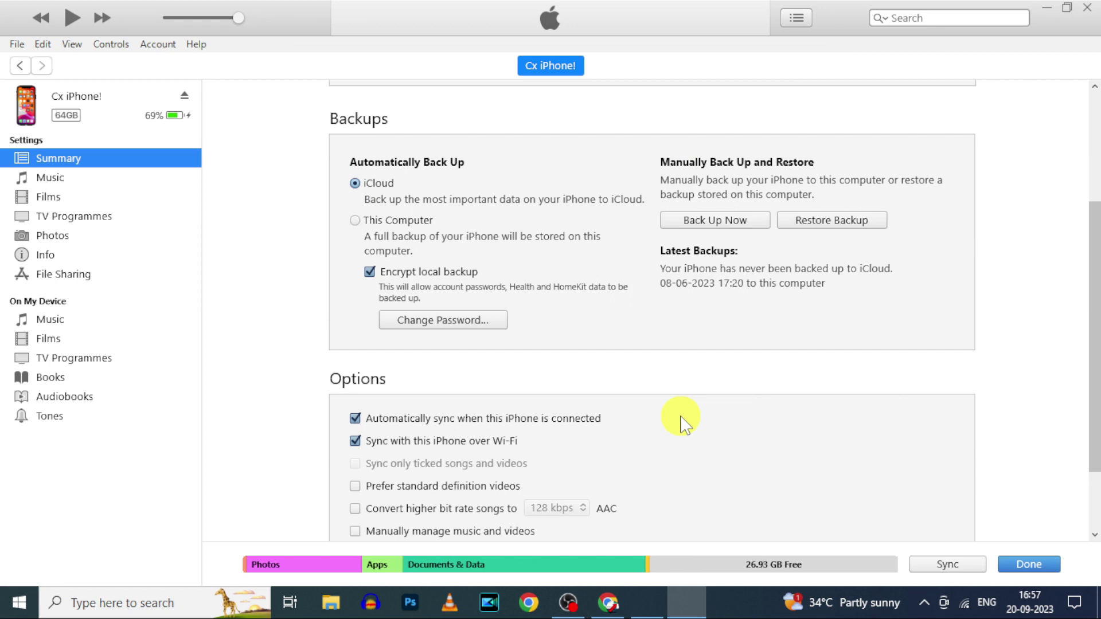
# Step: Sync the entire music library to the connected iPhone with Sync Music enabled, and finish the device settings
pyautogui.click(79, 181)
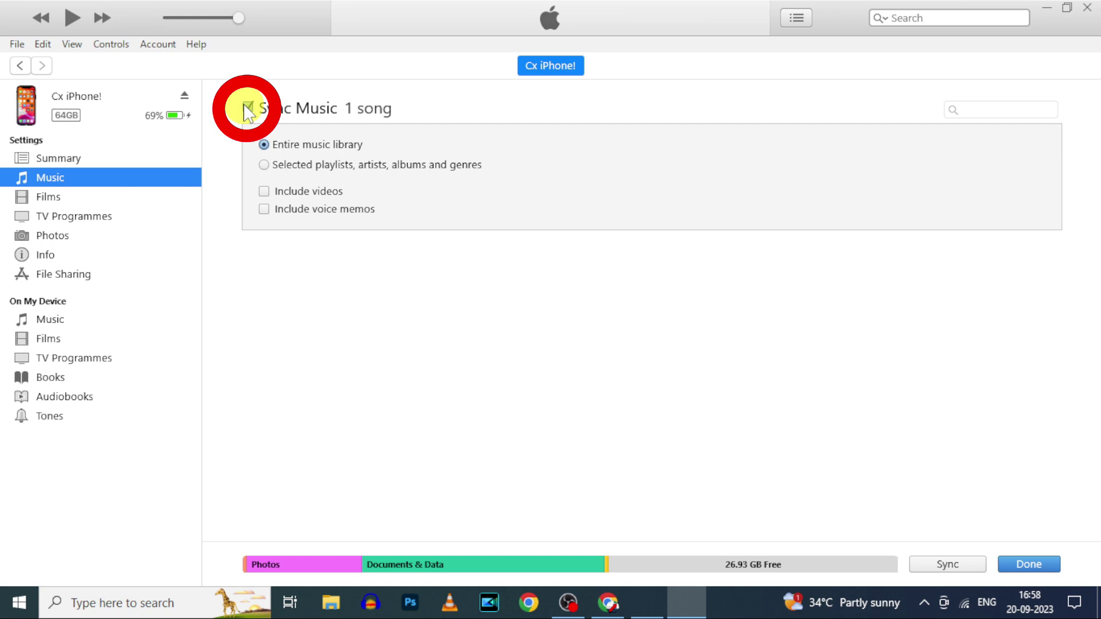
pyautogui.click(264, 145)
pyautogui.click(949, 566)
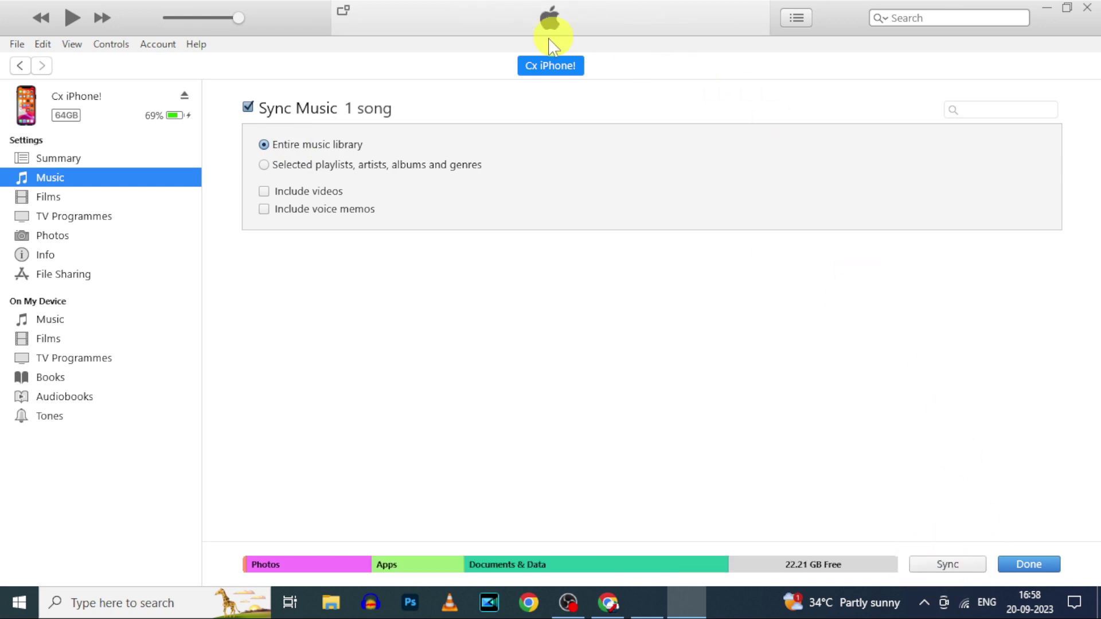
pyautogui.click(1024, 565)
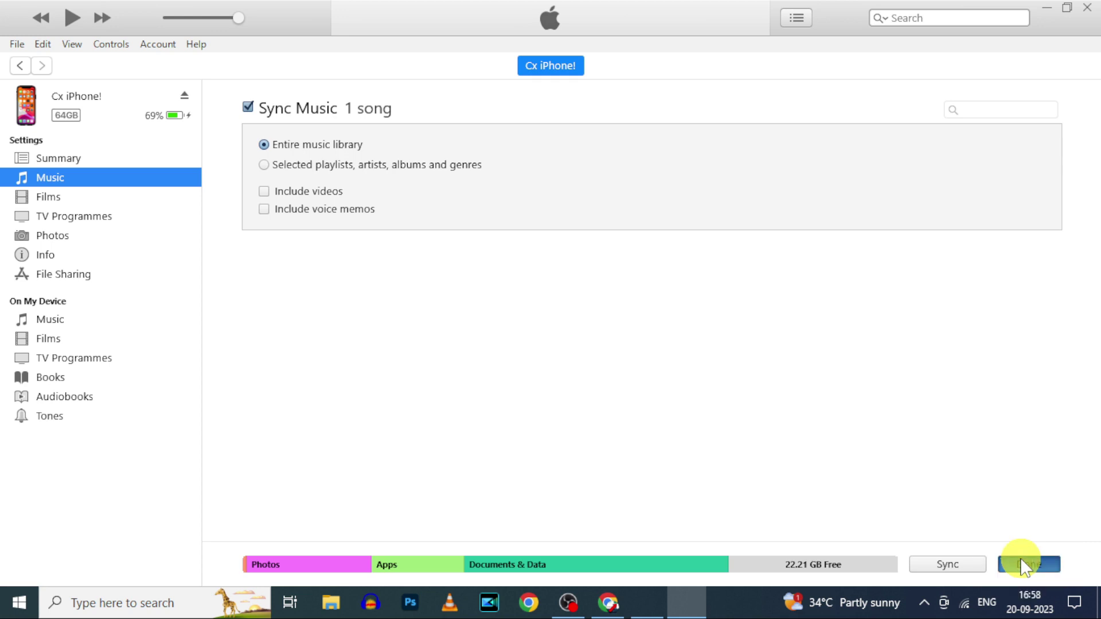
# Step: Switch to the iPhone's Music app and open its library to check for the synced alarm sound
pyautogui.moveTo(277, 221)
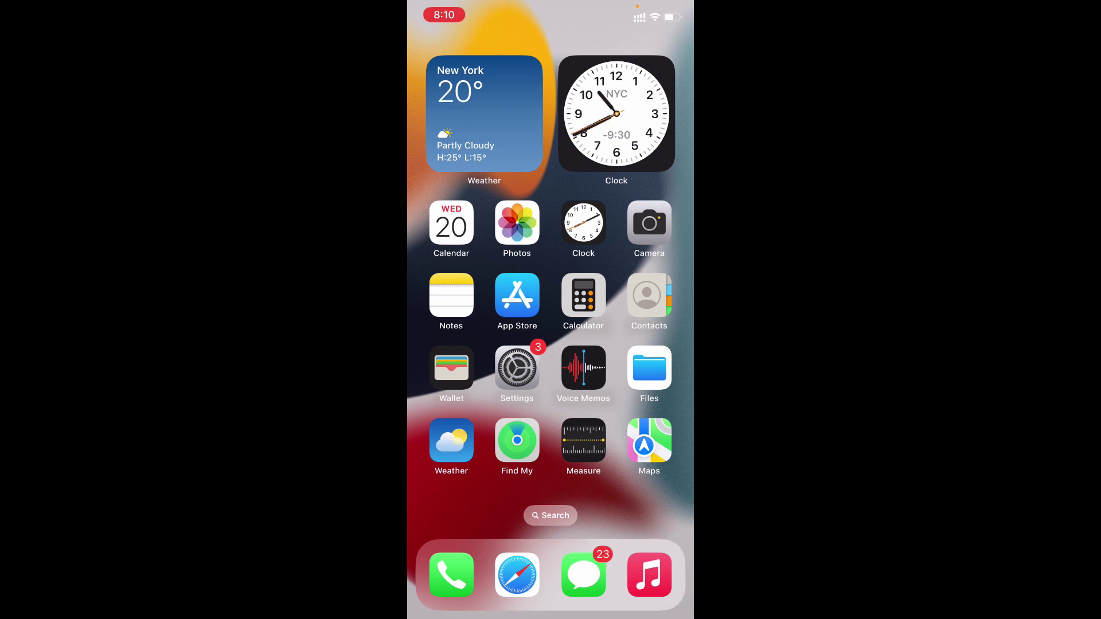
pyautogui.click(649, 574)
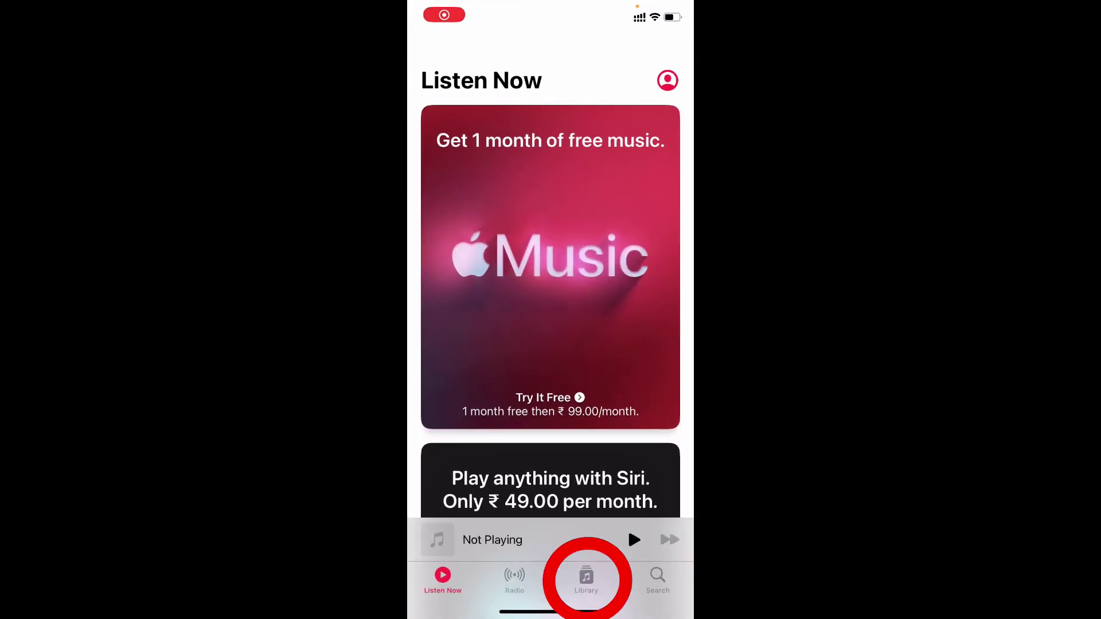
pyautogui.click(587, 577)
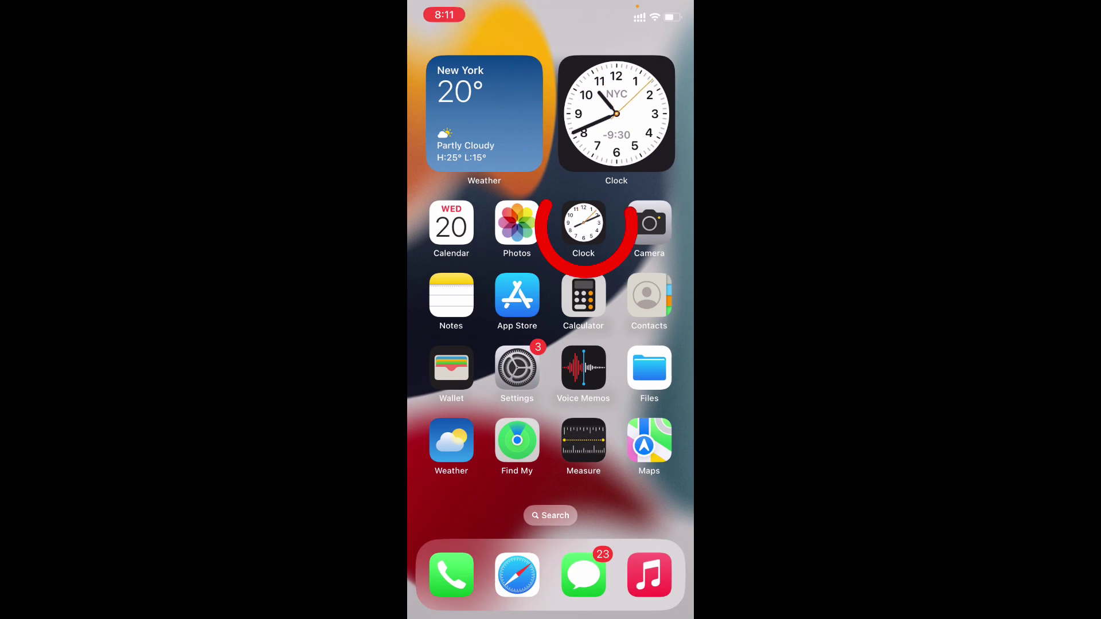
# Step: In the iPhone's Clock app, add an alarm for 8:14 PM with "low alarm" as its sound, and return to the home screen
pyautogui.click(584, 224)
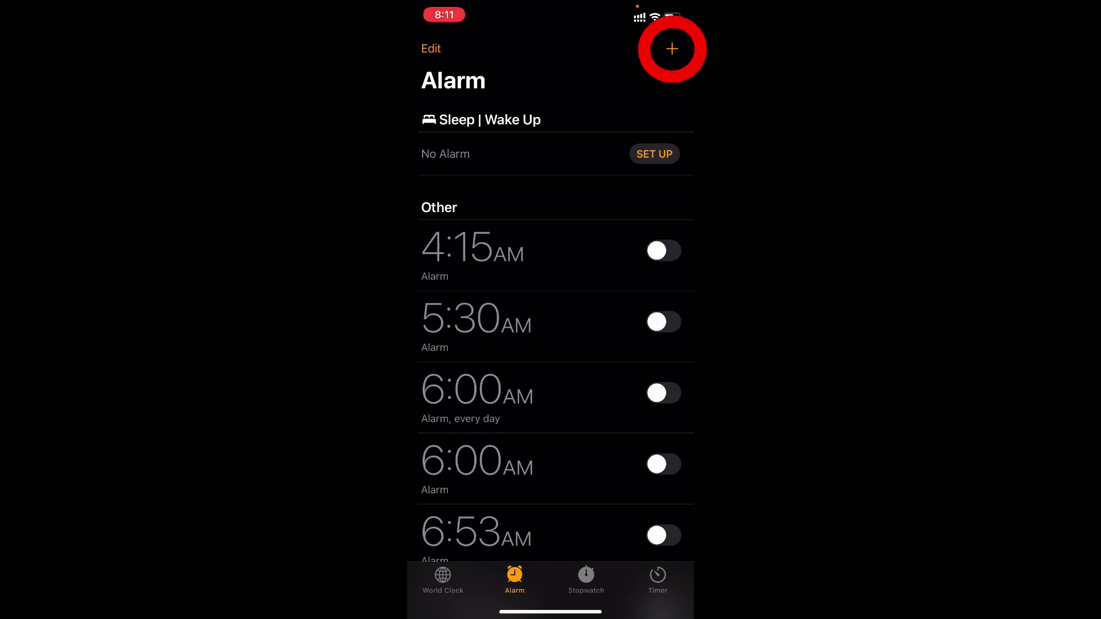
pyautogui.click(672, 48)
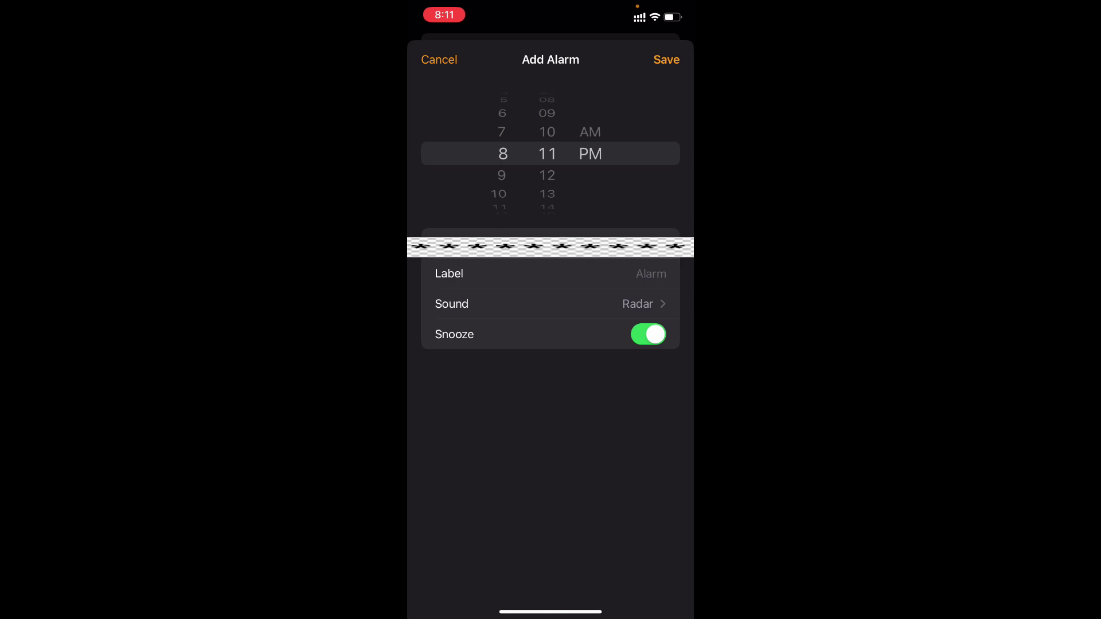
pyautogui.click(452, 304)
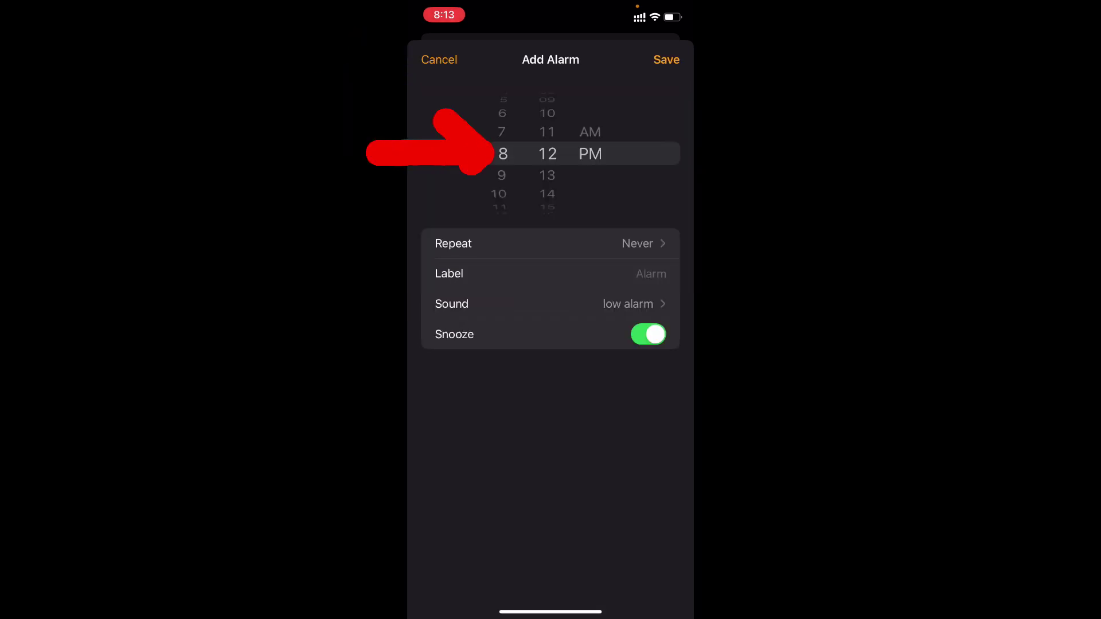
pyautogui.scroll(-2, 548, 153)
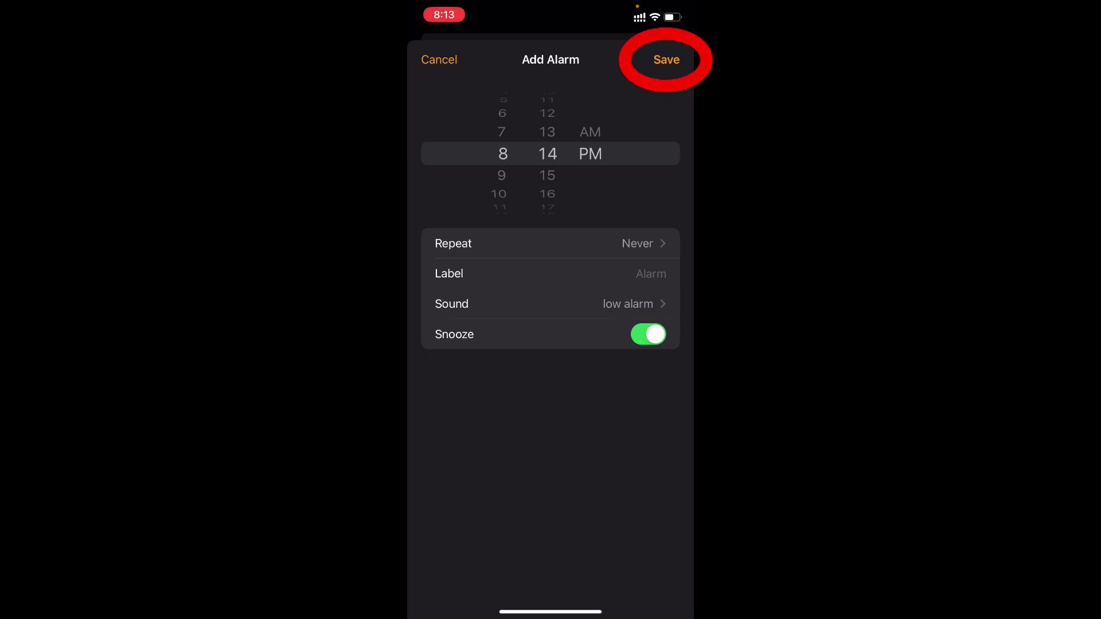
pyautogui.click(667, 59)
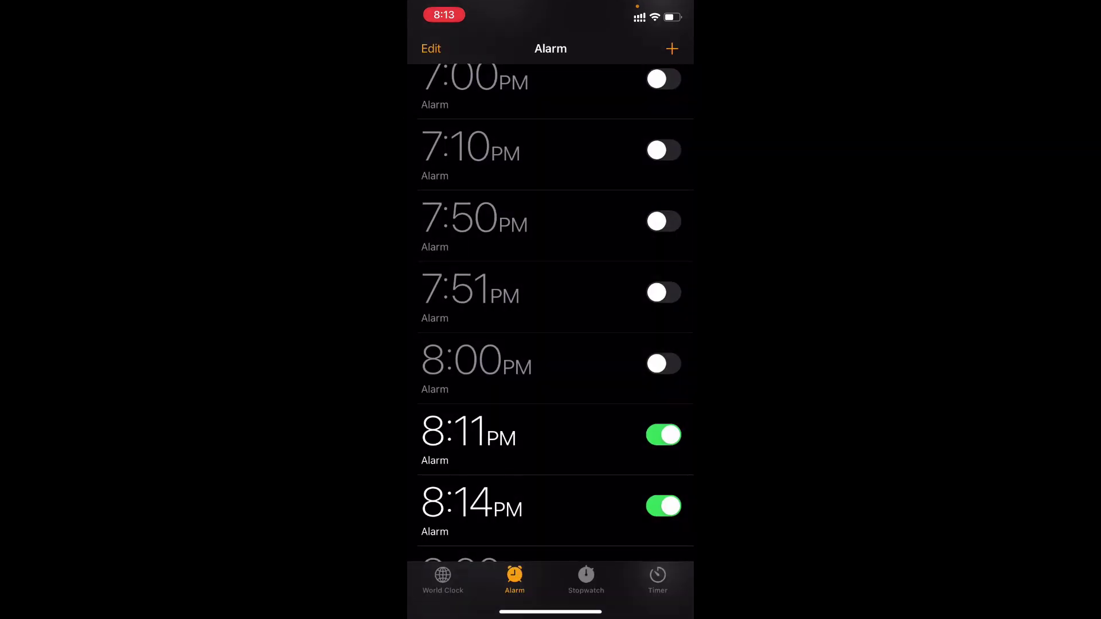
pyautogui.moveTo(551, 612); pyautogui.dragTo(550, 402)
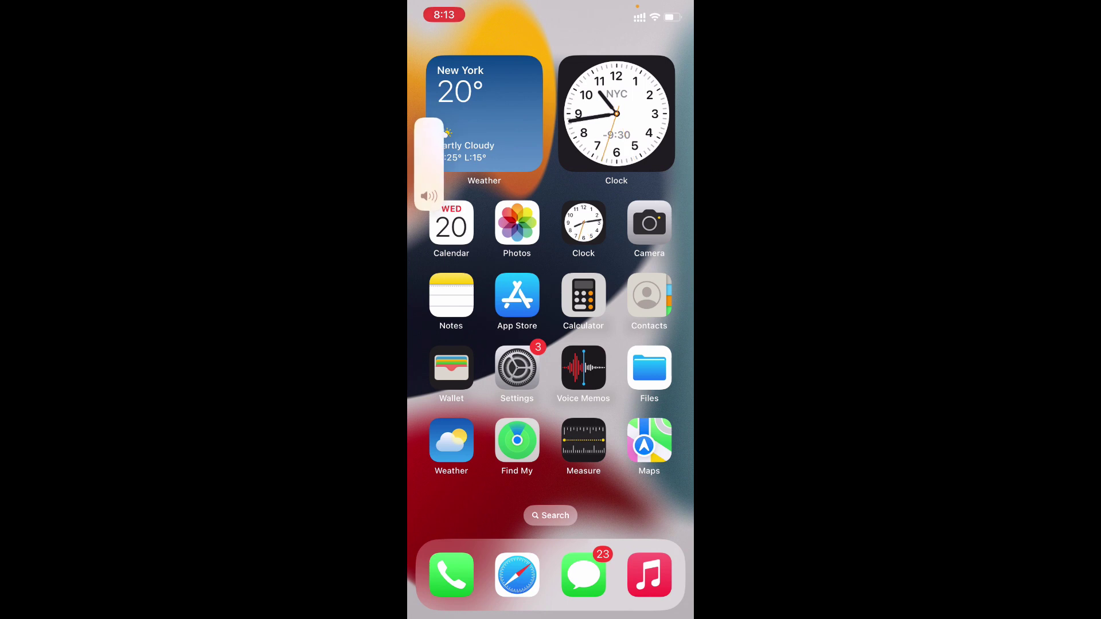